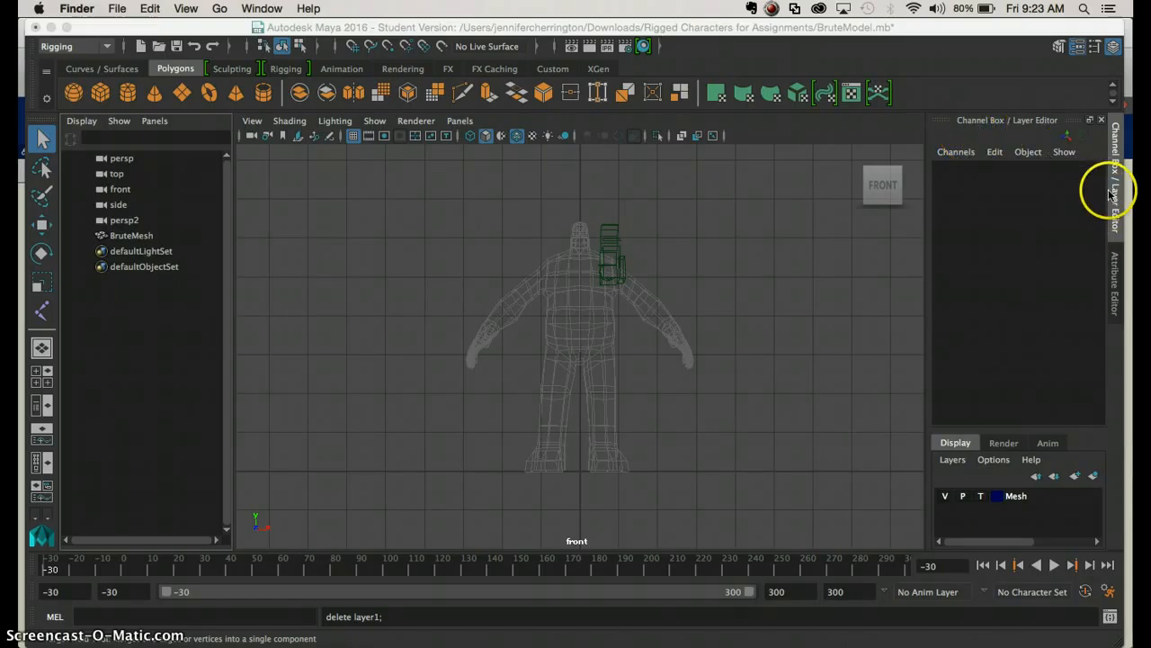
# Create a new empty display layer above the Mesh layer and select it
pyautogui.click(1110, 283)
pyautogui.click(1111, 186)
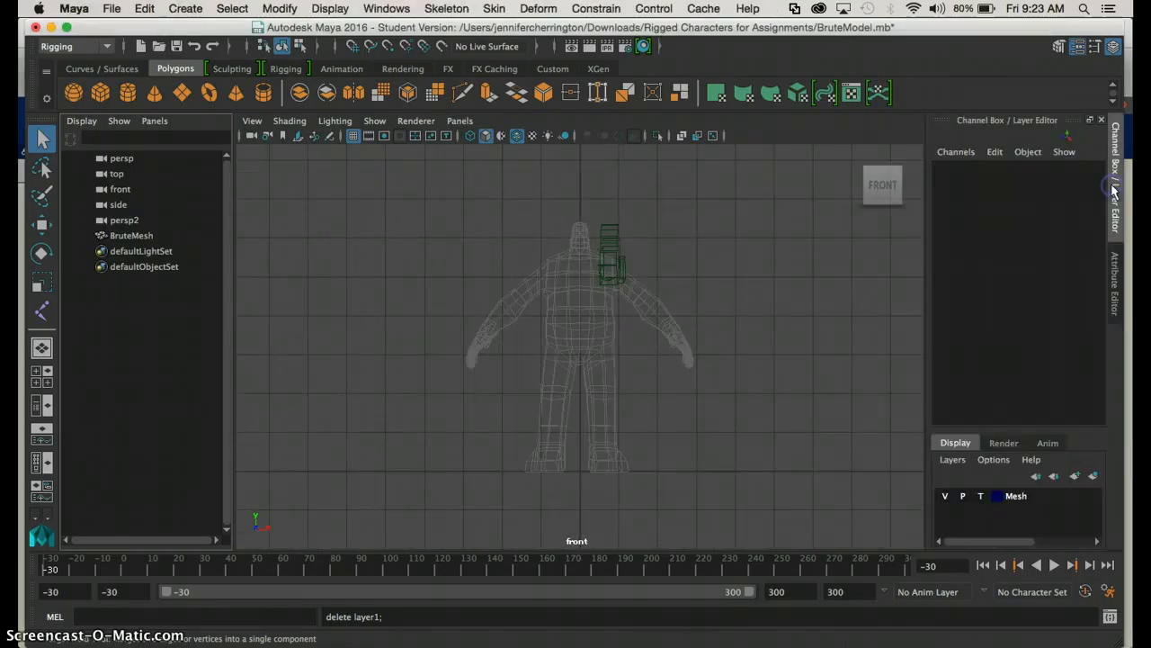
pyautogui.hotkey('ctrl', 'a')
pyautogui.click(1113, 189)
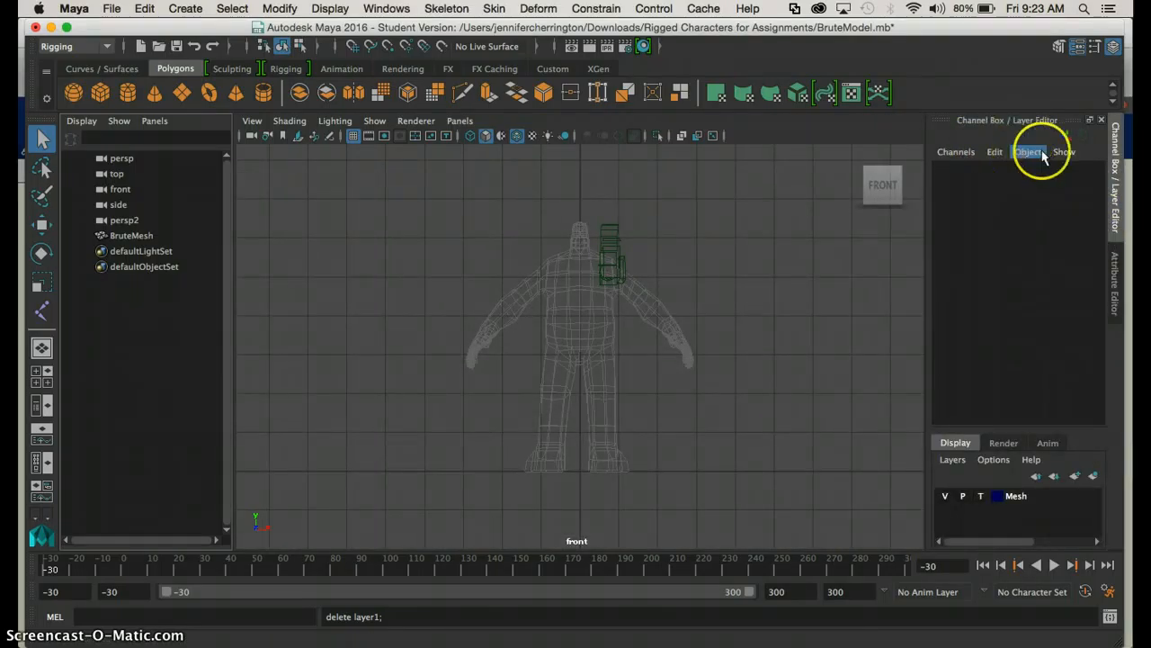
pyautogui.click(955, 459)
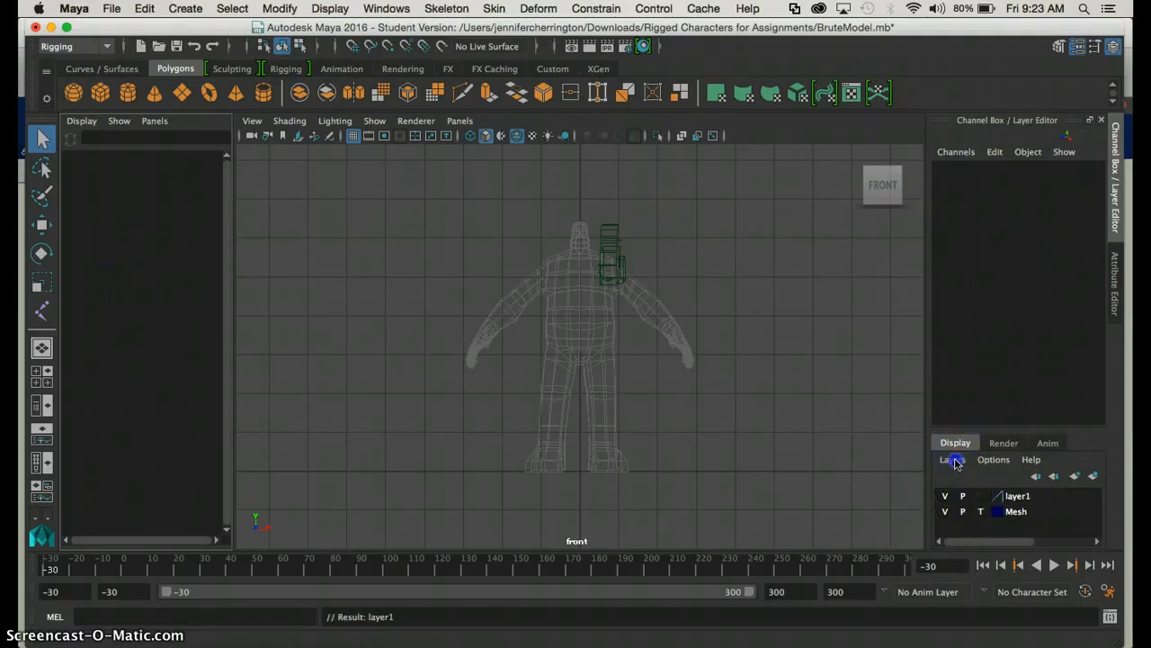
pyautogui.click(1014, 498)
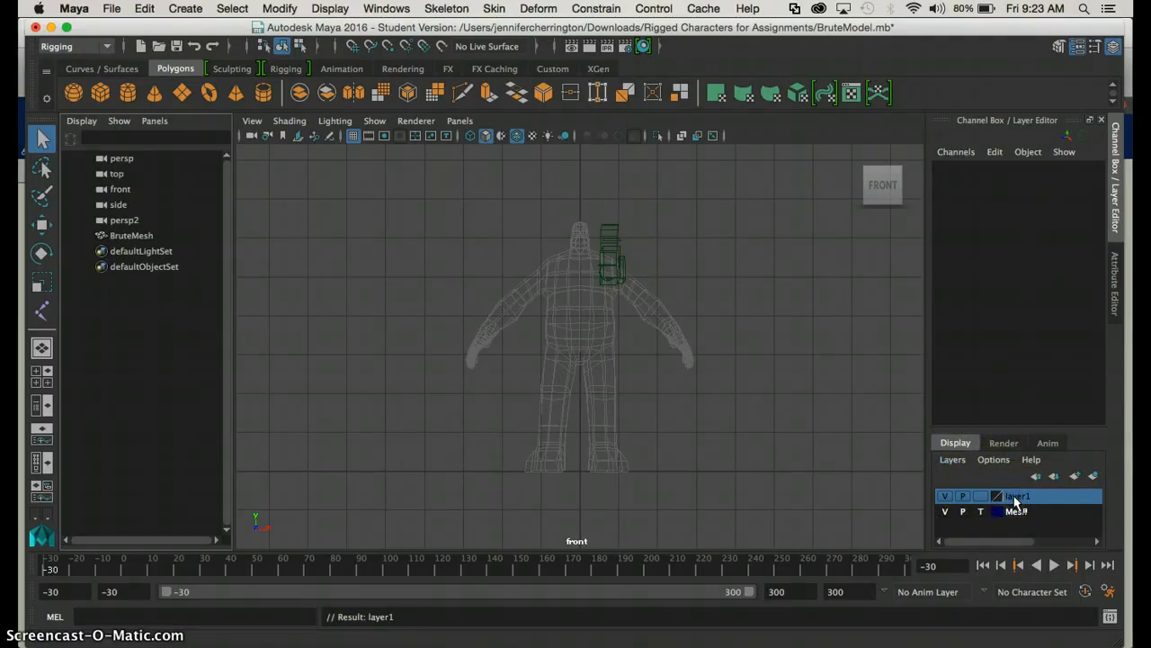
# Toggle the Mesh layer's visibility off and on, and cycle its display type through reference and normal back to template
pyautogui.click(945, 511)
pyautogui.click(944, 511)
pyautogui.click(982, 510)
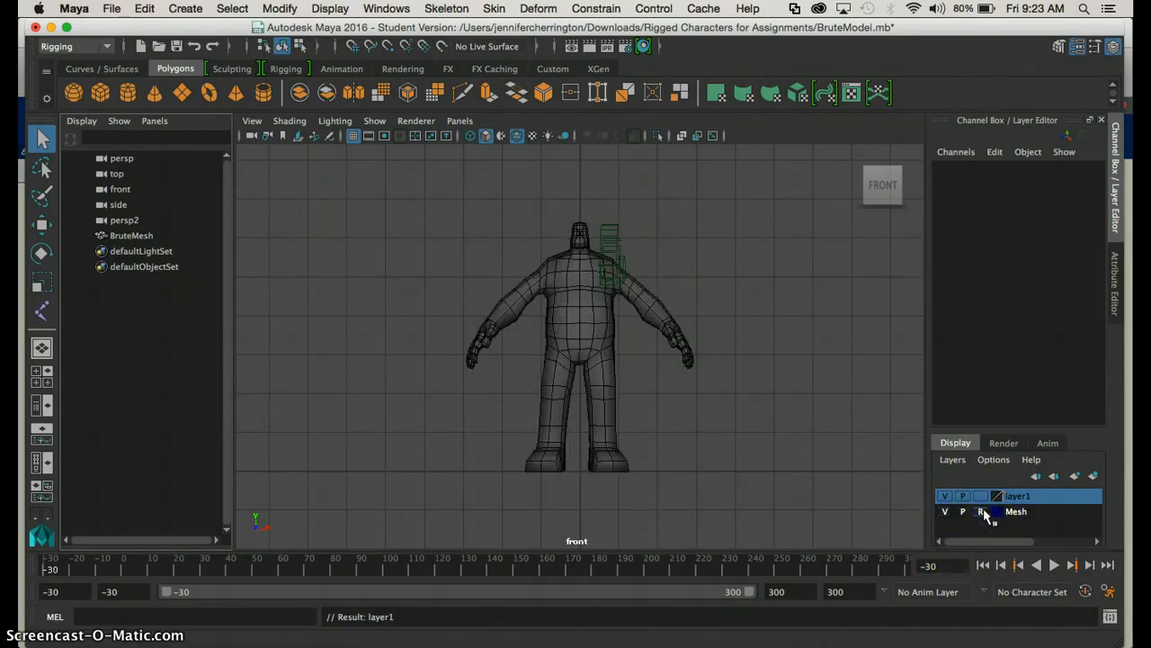
pyautogui.click(981, 511)
pyautogui.click(981, 511)
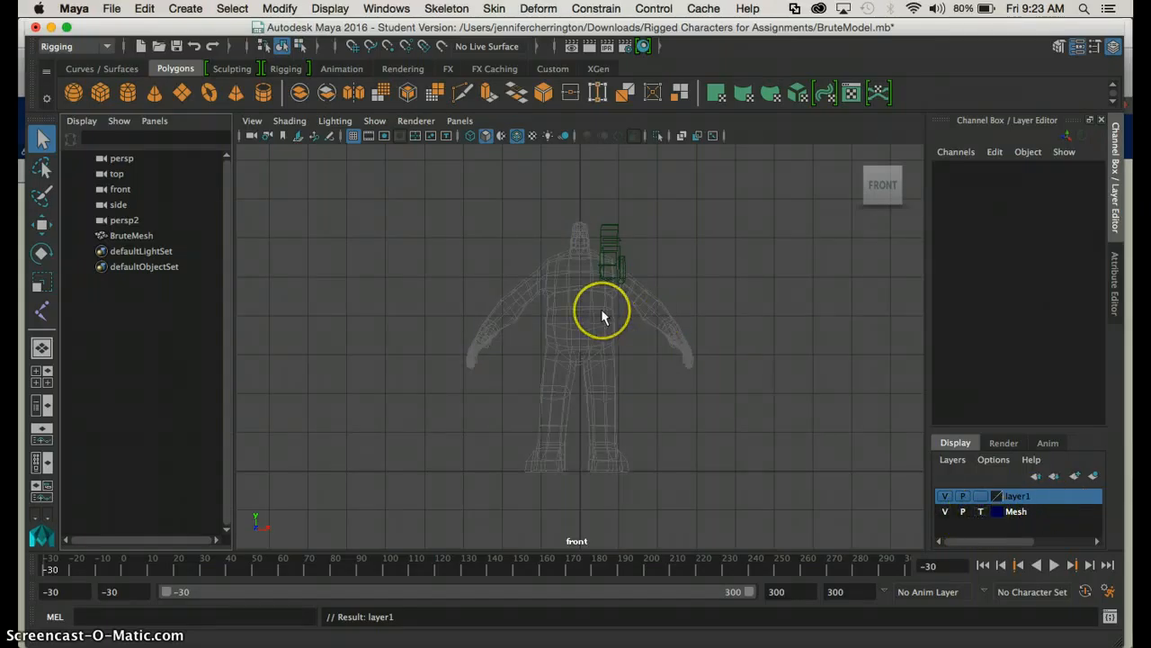
# With the Rigging menu set, use Create Joints in the front view to place pelvis, hip, knee and ankle joints down the character's left leg
pyautogui.scroll(-1, 601, 310)
pyautogui.scroll(2, 601, 311)
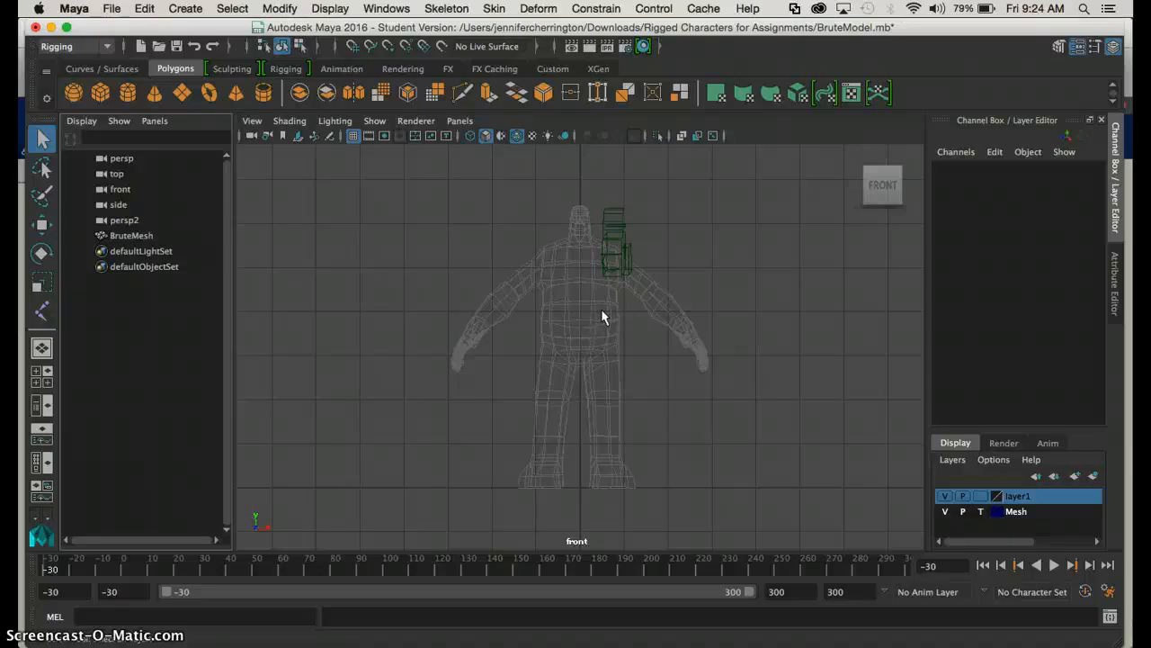
pyautogui.click(440, 11)
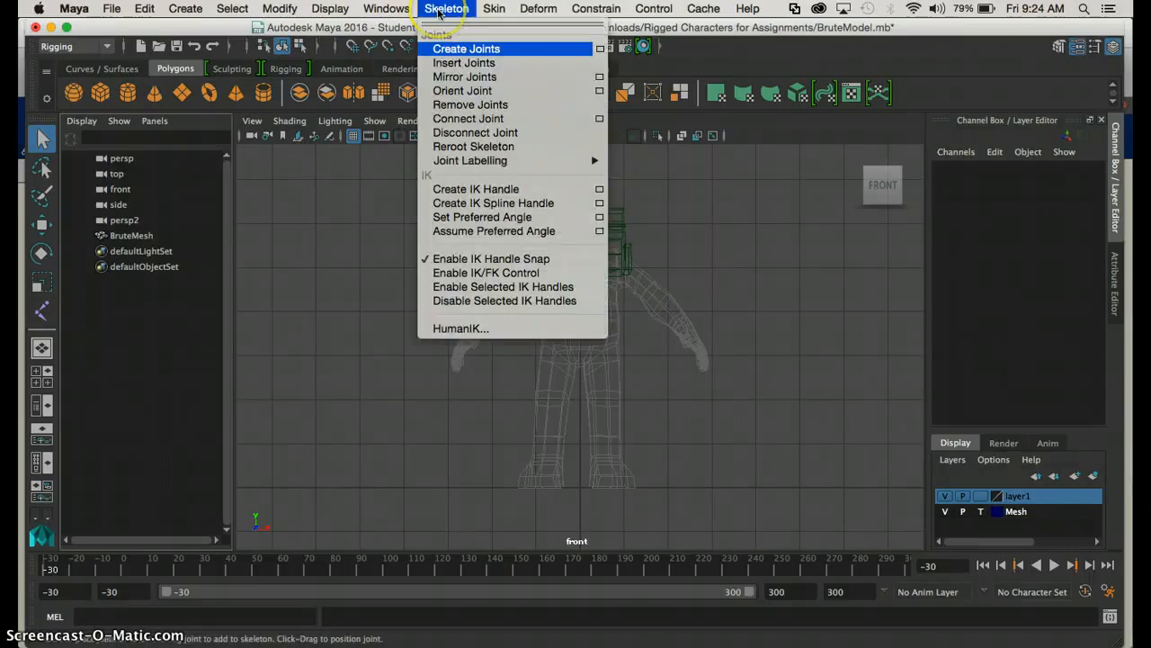
pyautogui.click(440, 11)
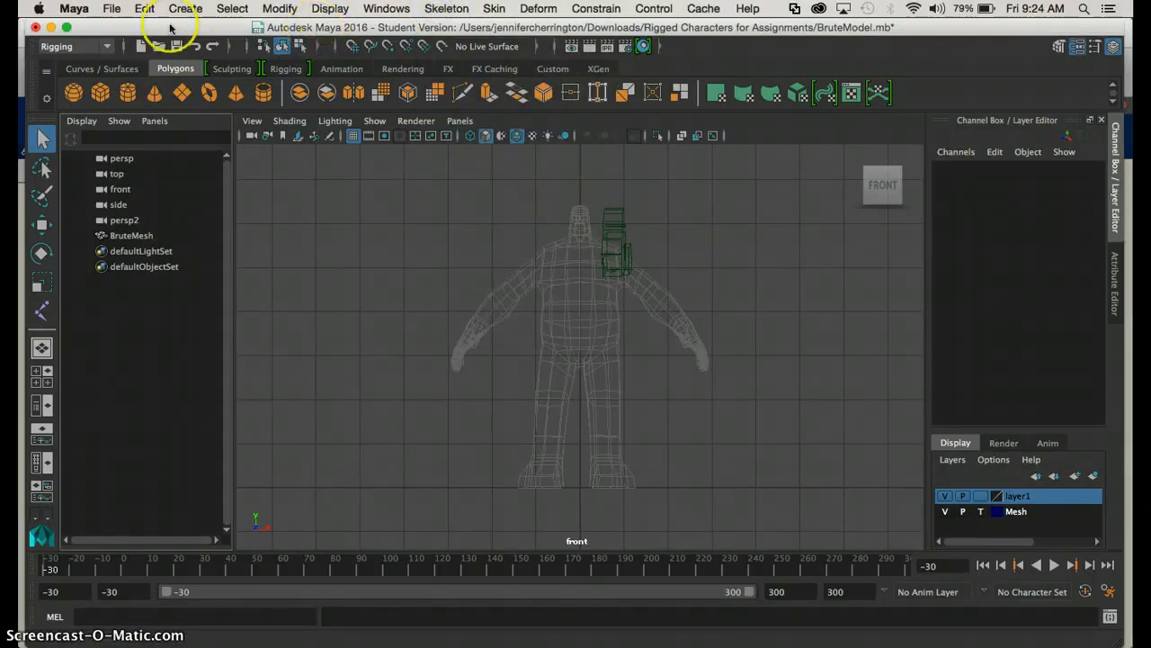
pyautogui.click(81, 47)
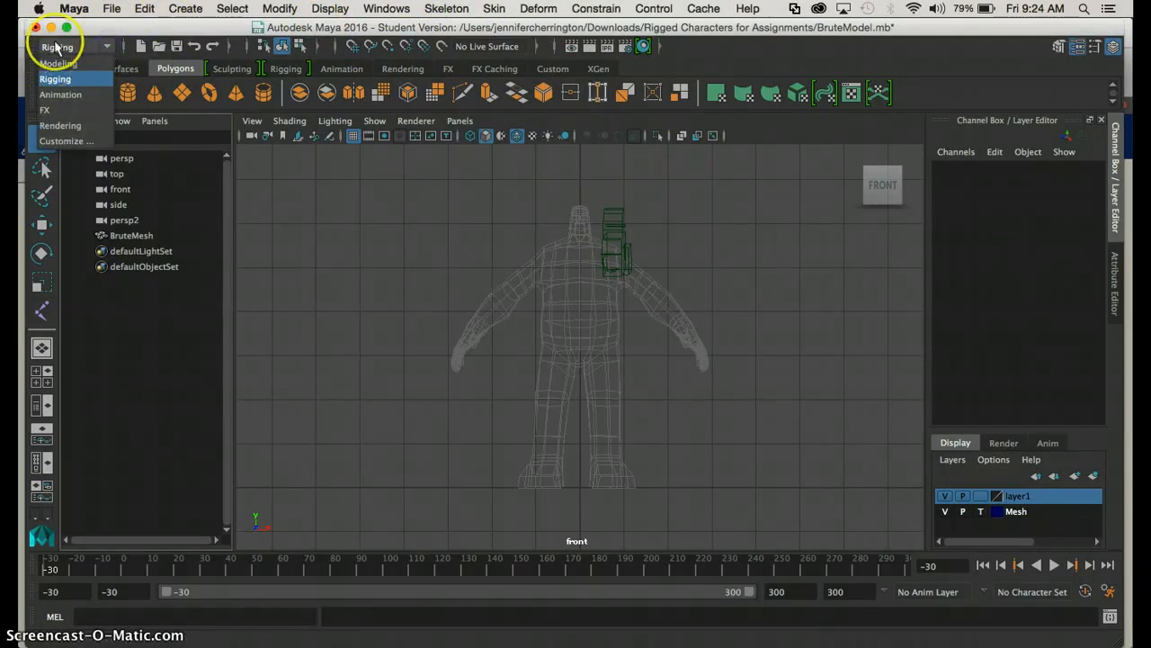
pyautogui.click(61, 79)
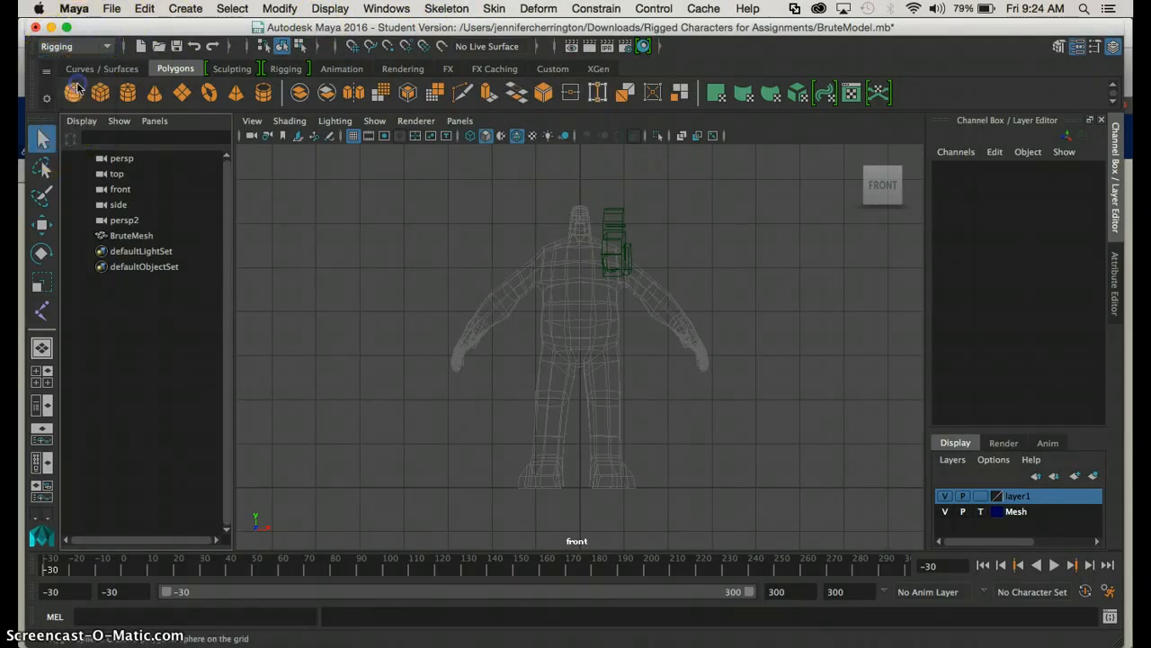
pyautogui.click(446, 9)
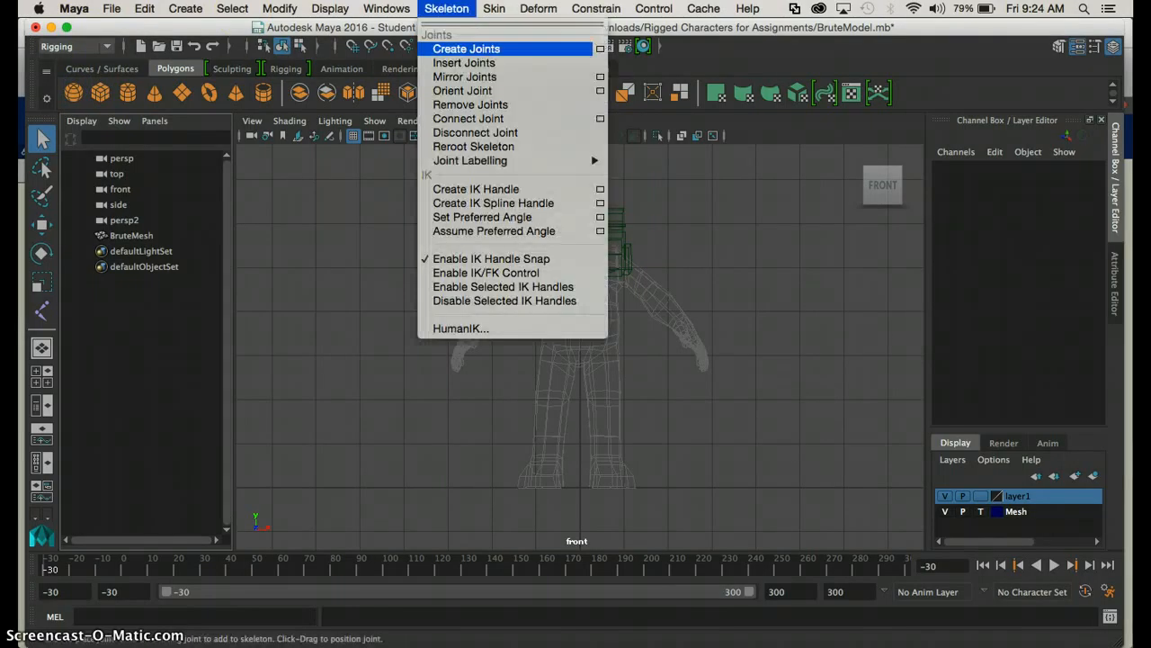
pyautogui.click(453, 52)
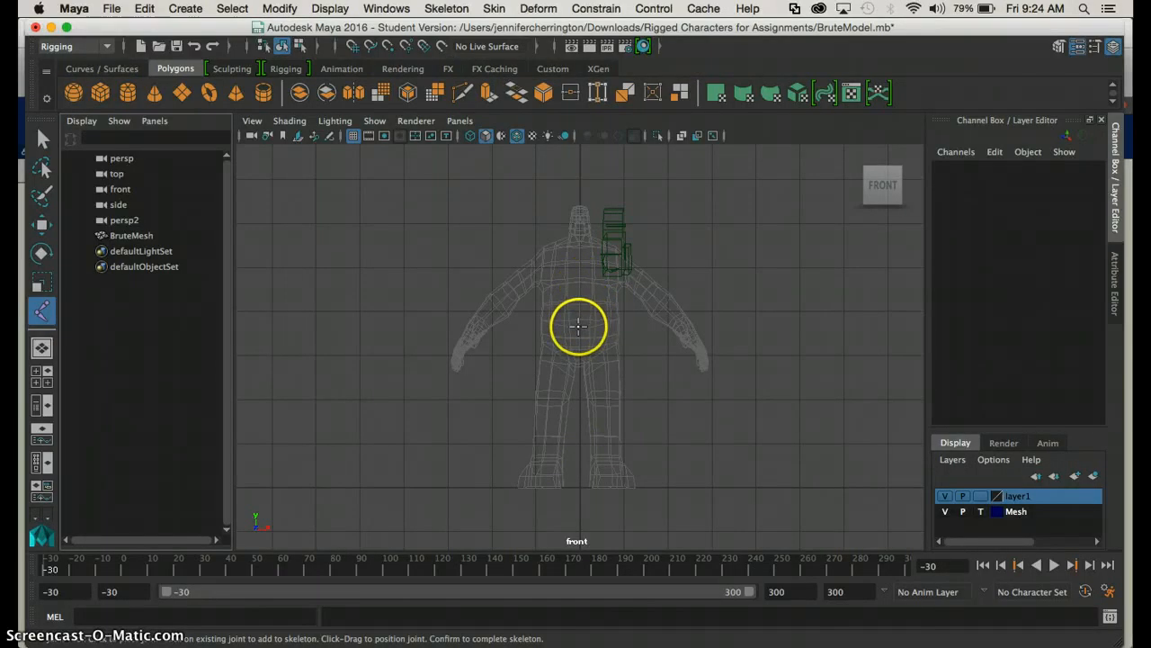
pyautogui.click(578, 327)
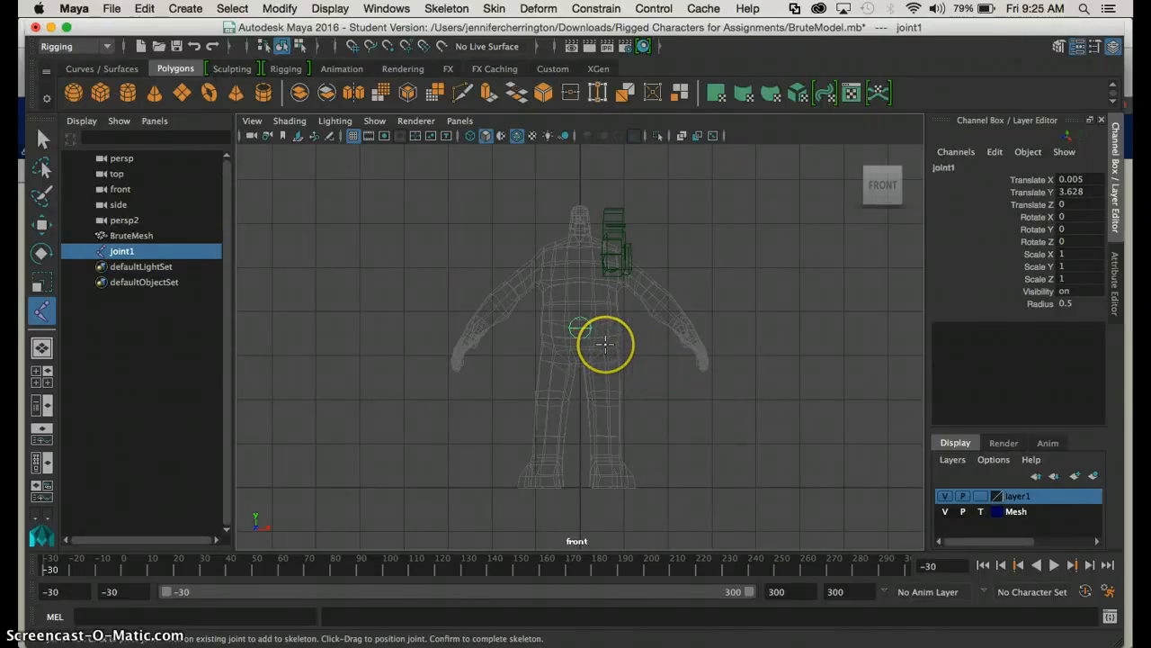
pyautogui.click(606, 346)
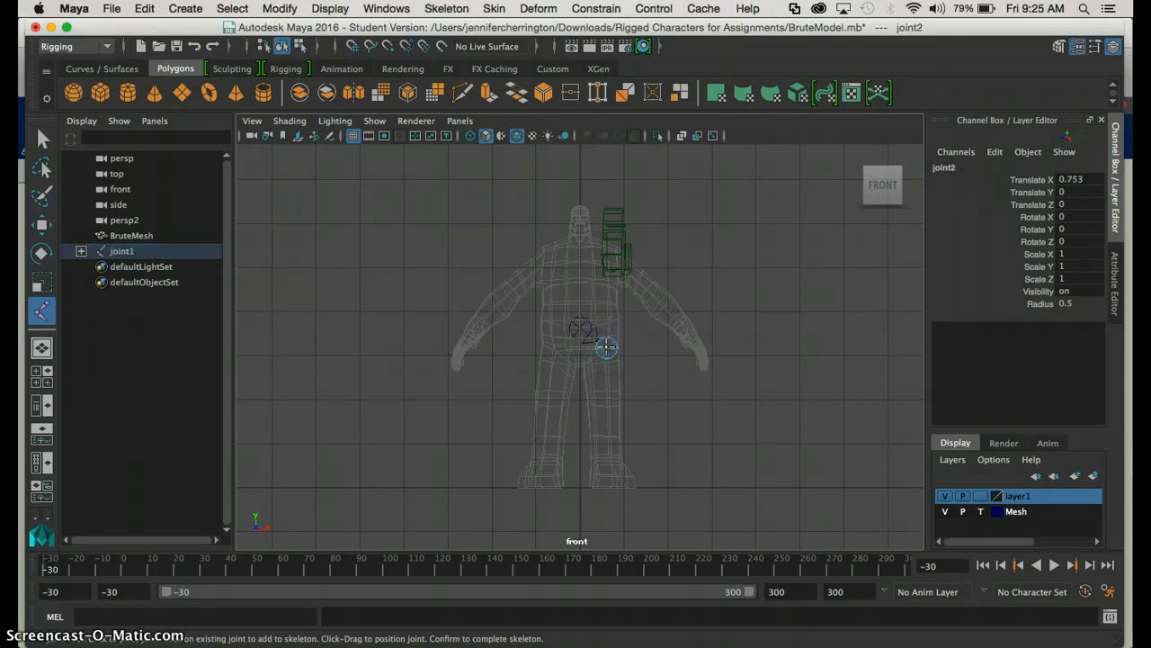
pyautogui.click(605, 402)
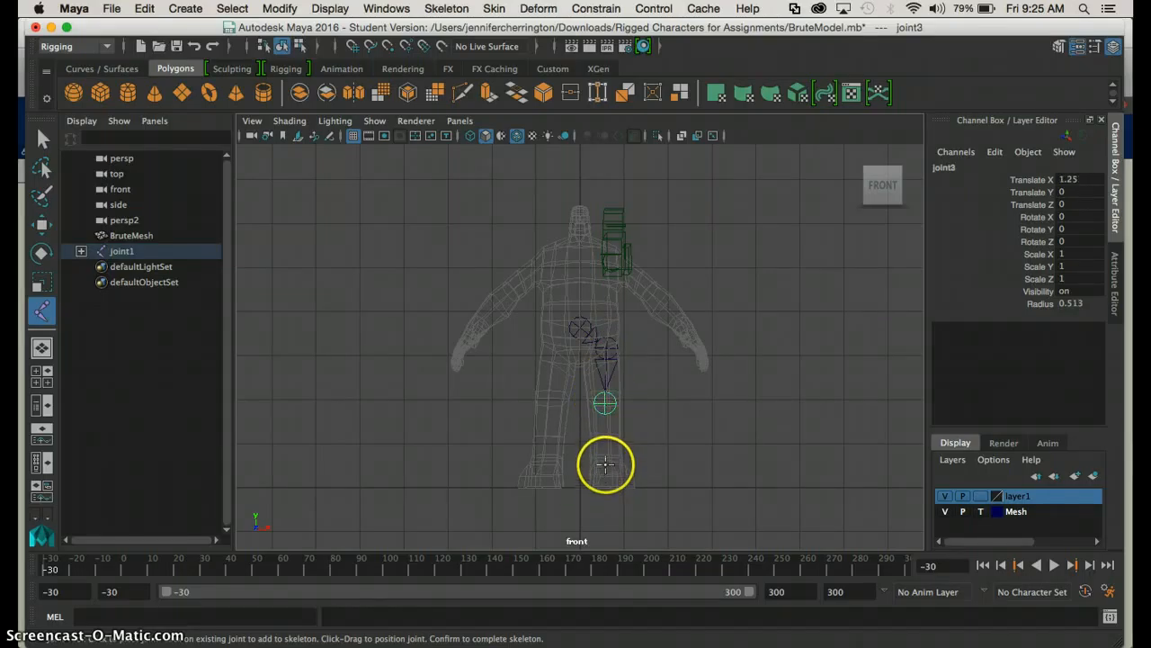
pyautogui.click(604, 462)
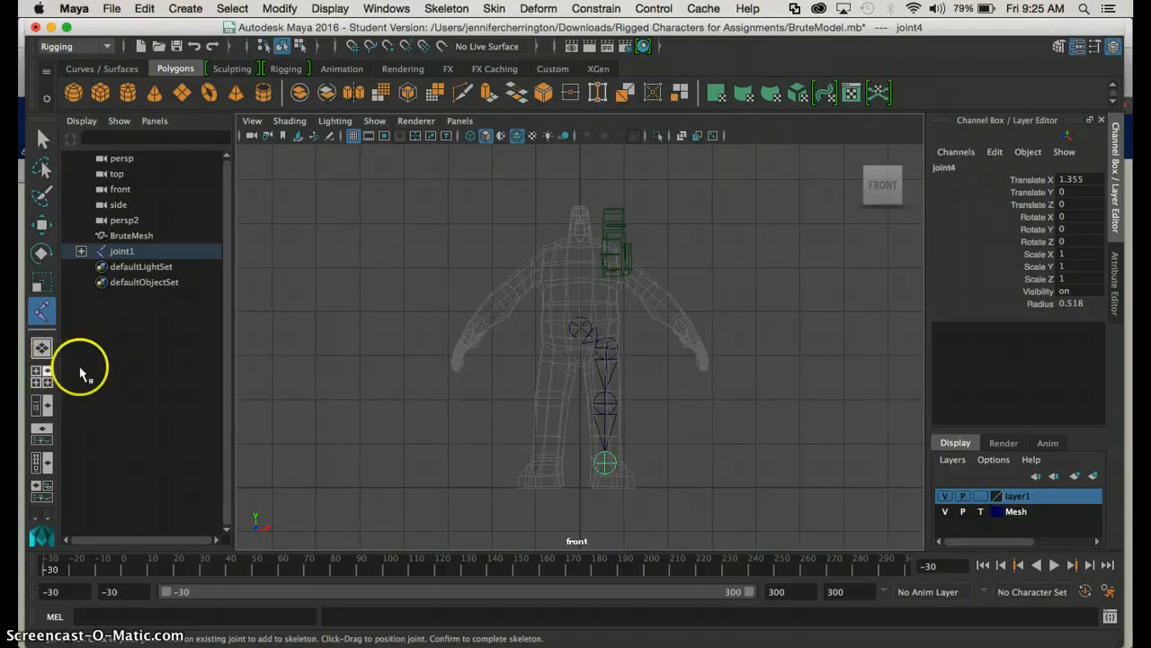
# In the side view, move the ankle joint back toward the heel to a Translate Z of about 0.33
pyautogui.press('space')
pyautogui.press('space')
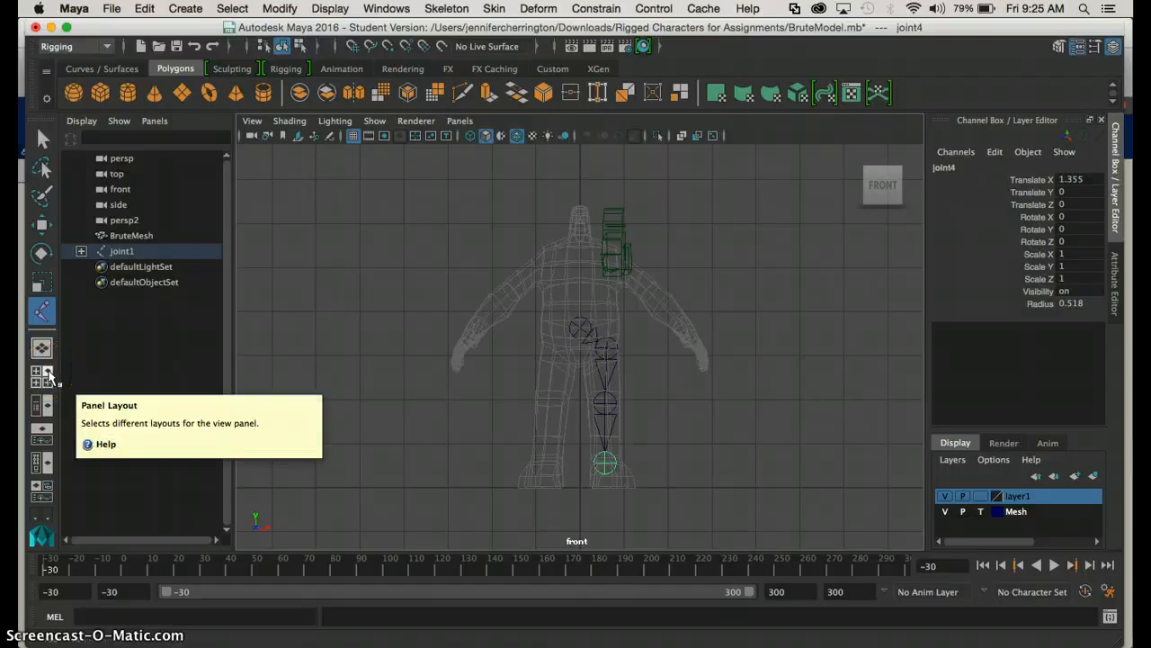
pyautogui.click(48, 376)
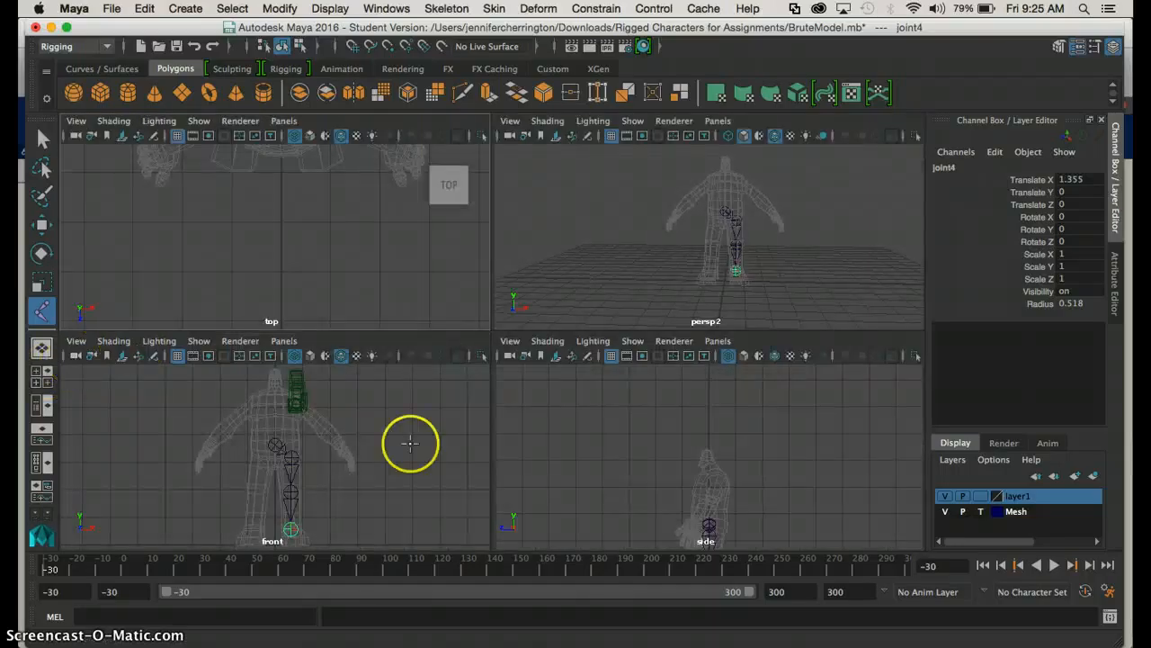
pyautogui.press('space')
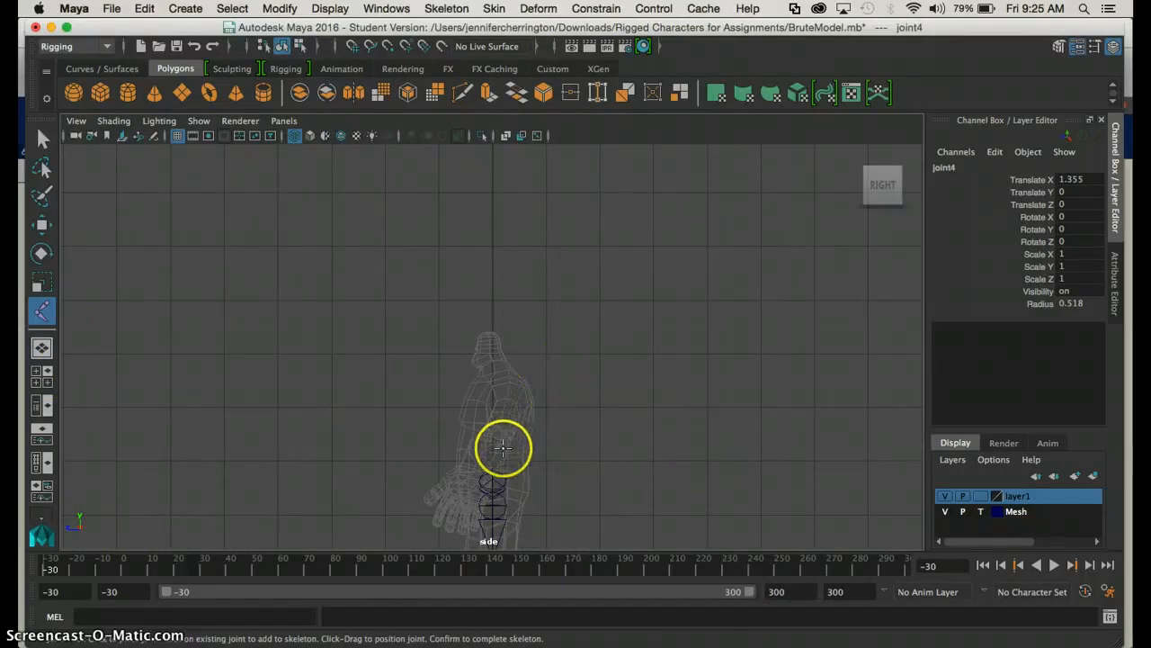
pyautogui.click(42, 141)
pyautogui.click(490, 480)
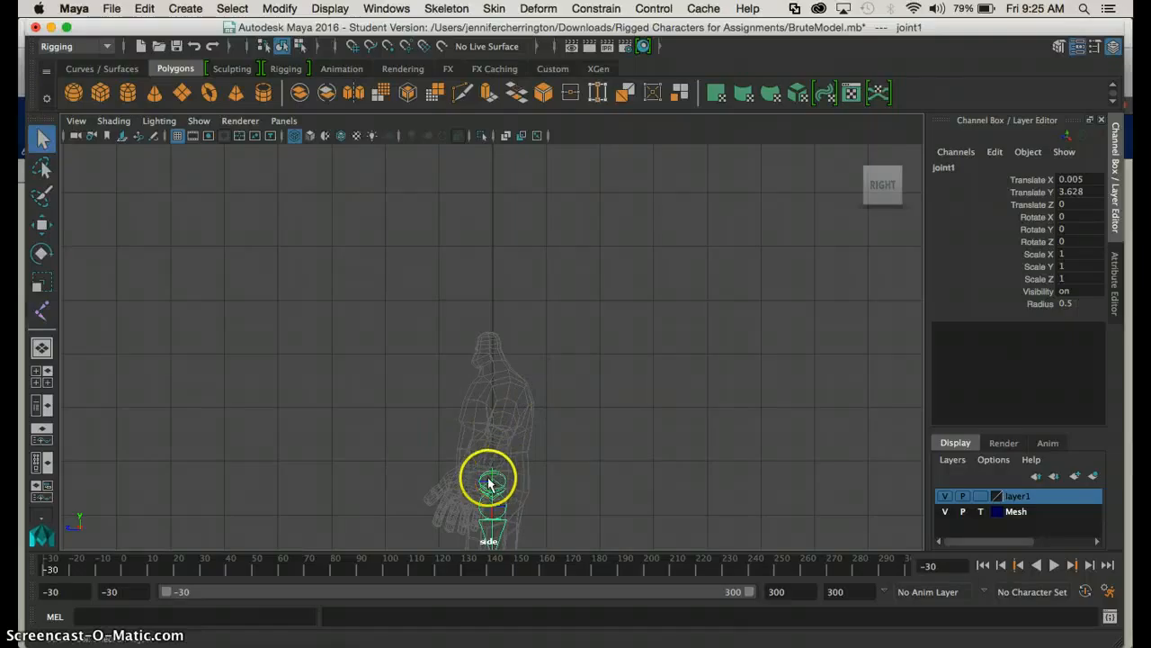
pyautogui.press('r')
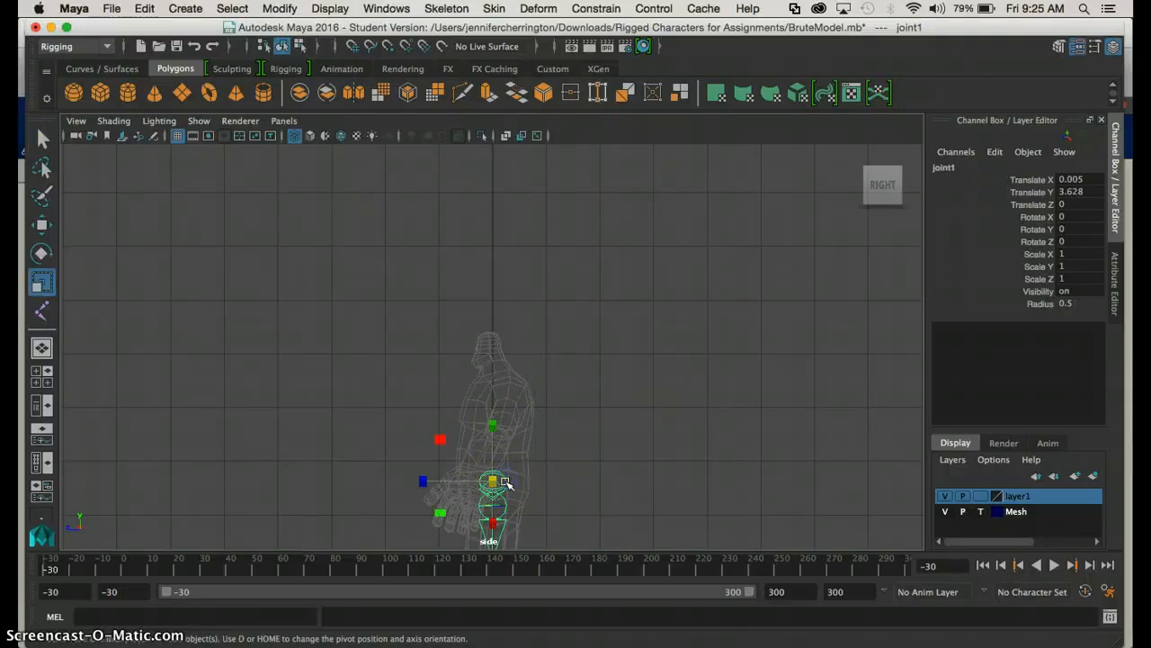
pyautogui.press('f')
pyautogui.scroll(-4, 565, 369)
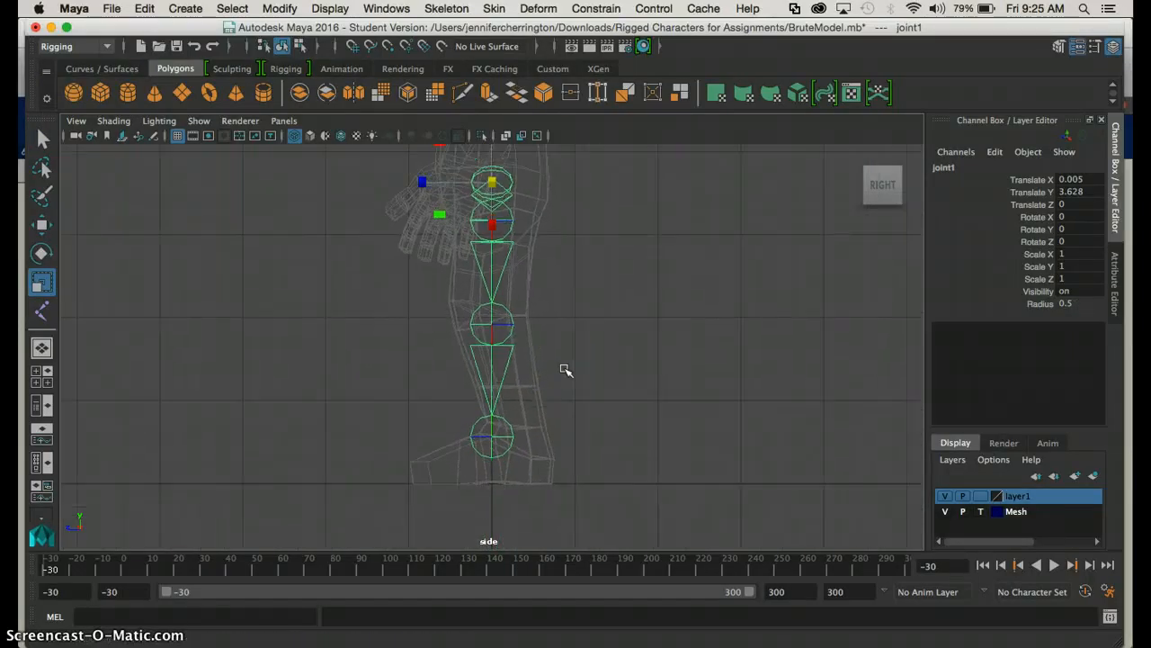
pyautogui.click(506, 421)
pyautogui.press('w')
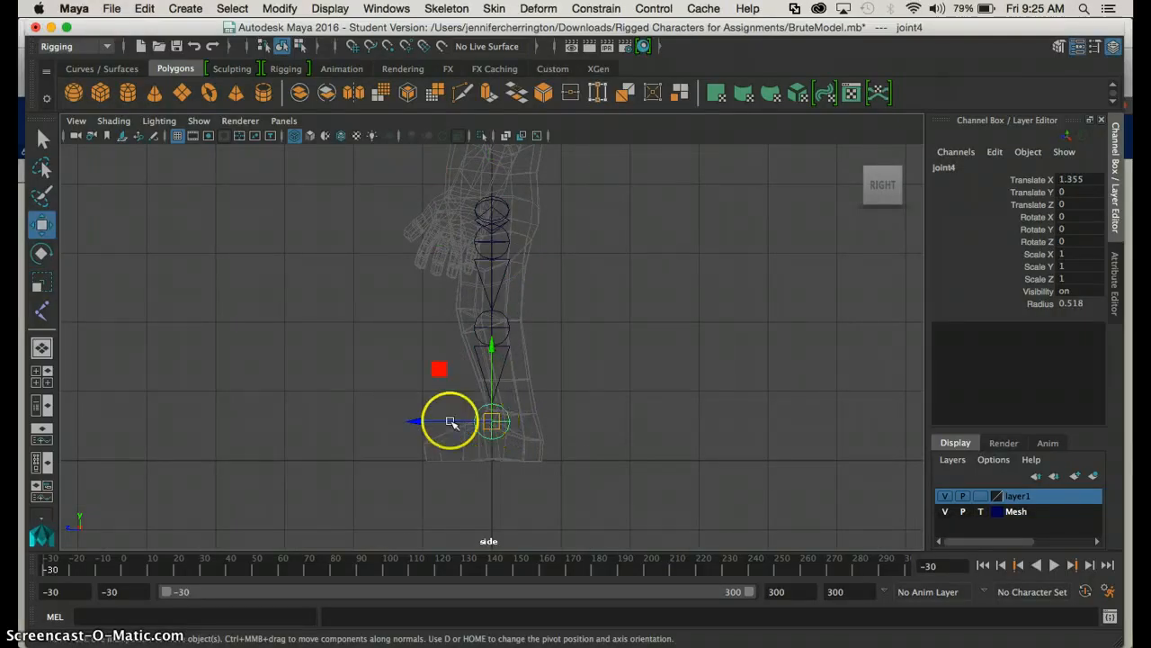
pyautogui.moveTo(419, 419); pyautogui.dragTo(444, 424)
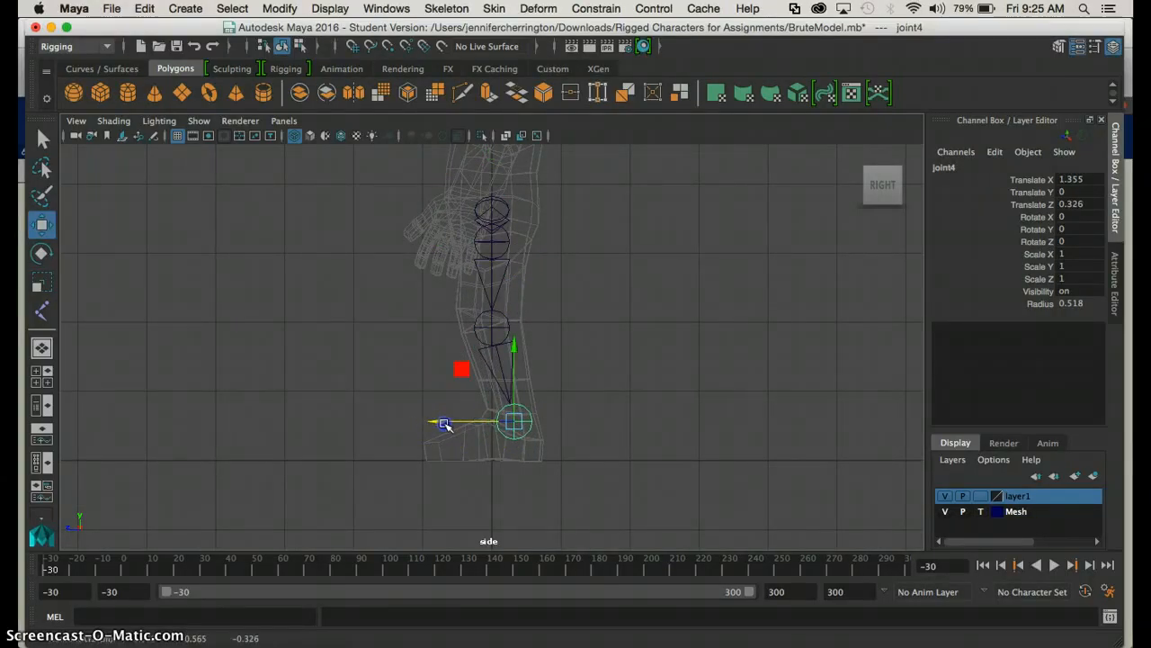
# Move the knee joint forward to Translate Z about -0.08, and shift the hip and root joints slightly back, the root to Translate Z about -0.03
pyautogui.click(489, 335)
pyautogui.moveTo(493, 326); pyautogui.dragTo(481, 330)
pyautogui.click(501, 227)
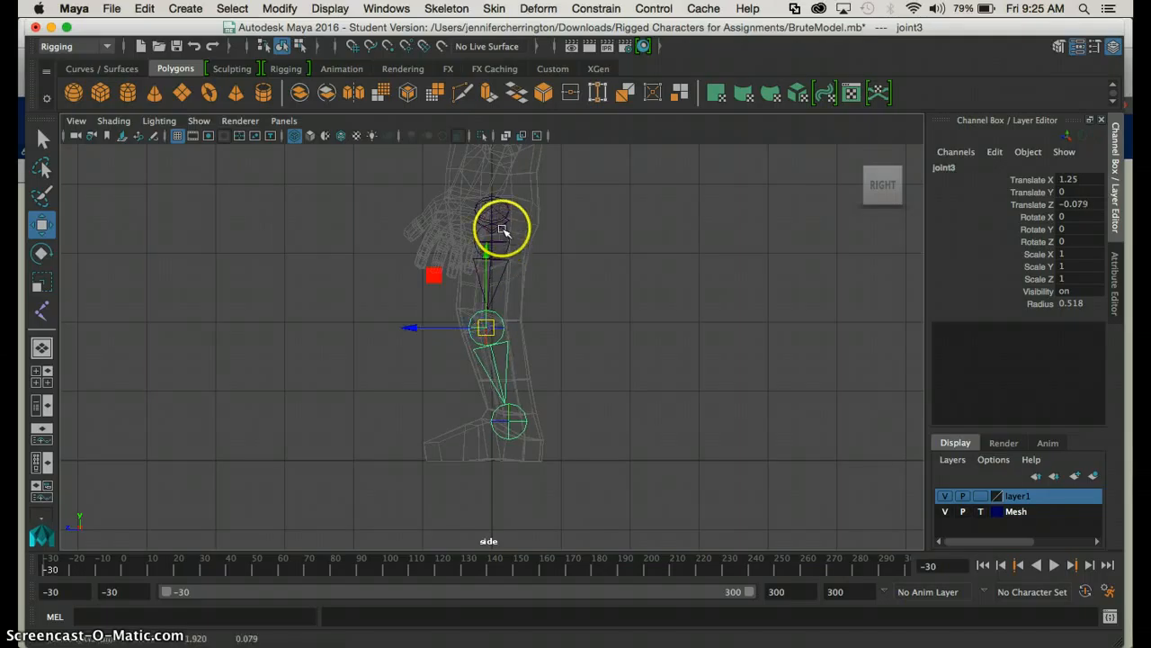
pyautogui.click(428, 241)
pyautogui.moveTo(428, 241); pyautogui.dragTo(421, 210)
pyautogui.click(507, 202)
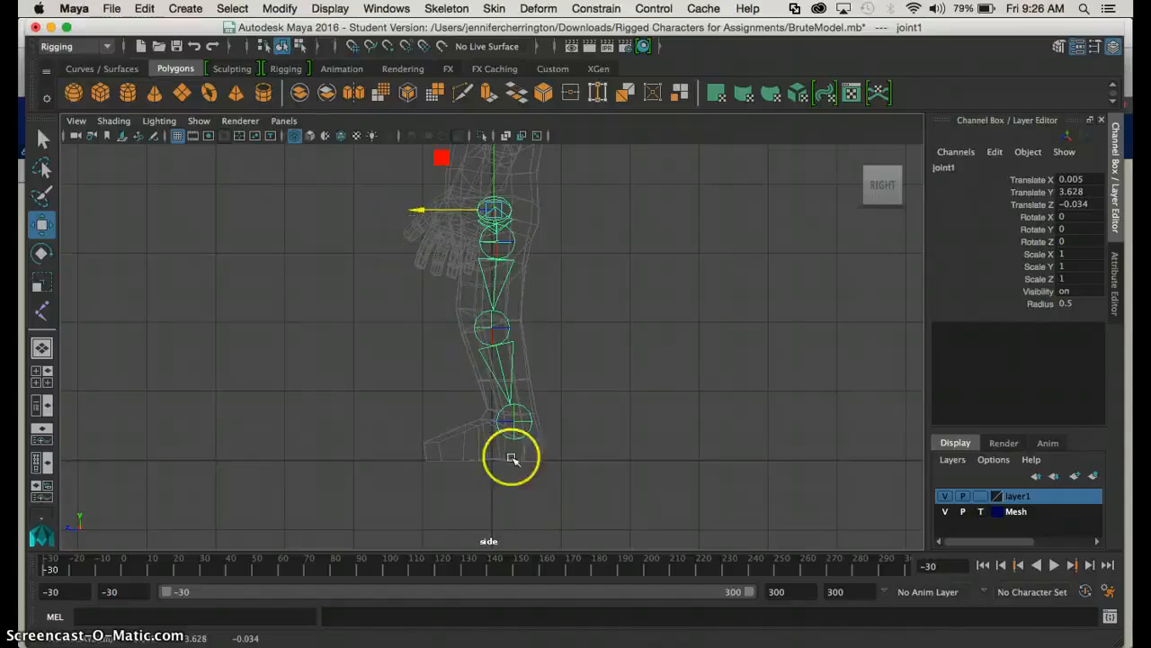
# Extend the leg chain from the ankle joint with a new joint near the tip of the foot using Create Joints
pyautogui.click(442, 9)
pyautogui.click(450, 50)
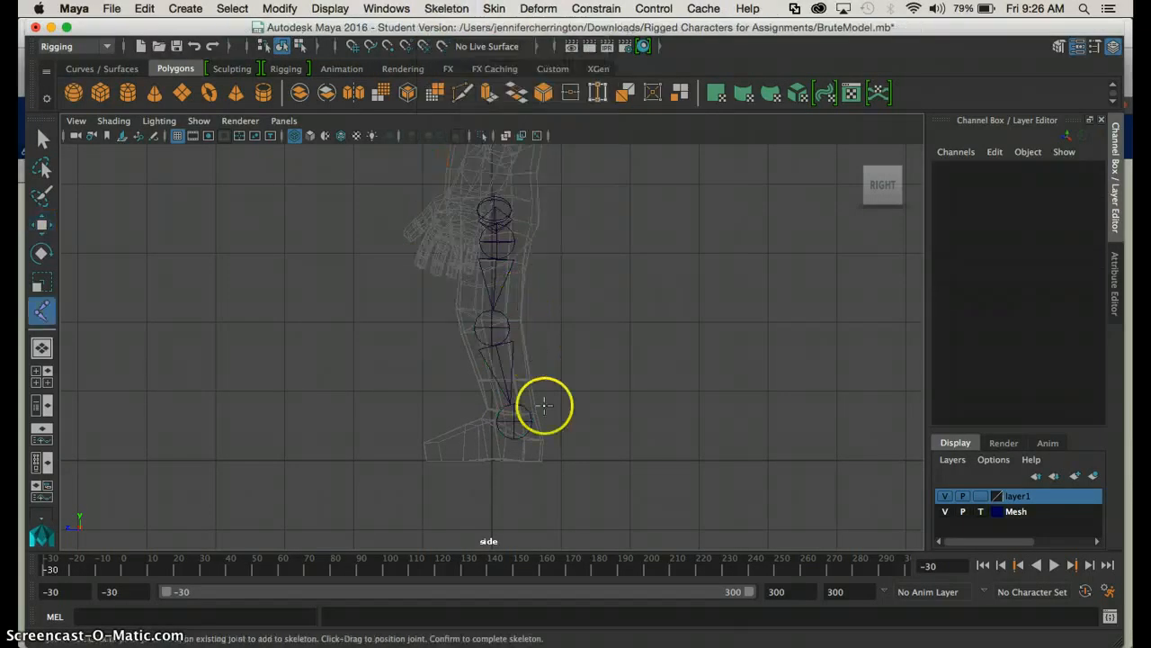
pyautogui.click(514, 418)
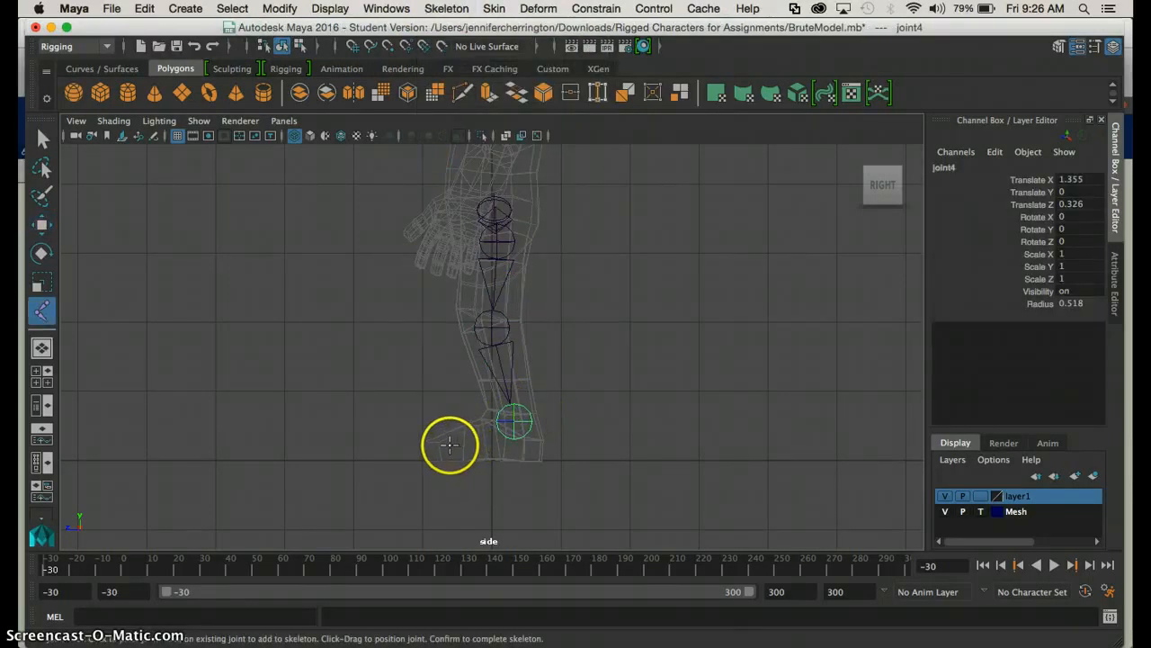
pyautogui.click(442, 447)
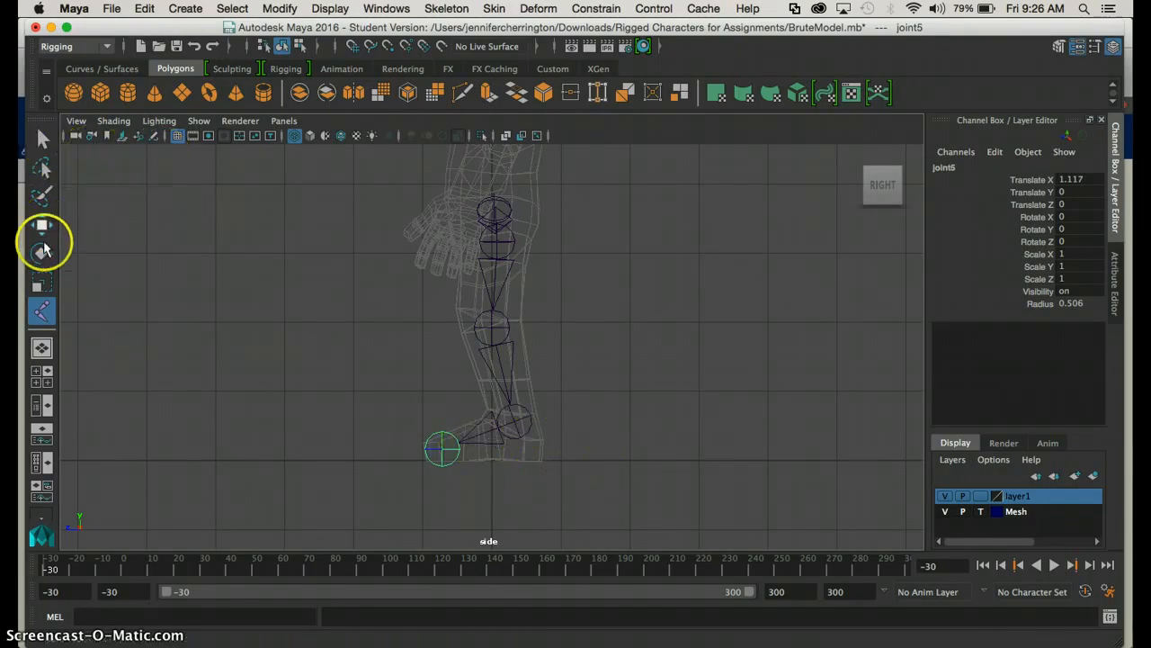
# Lower the ankle joint to Translate X about 1.54, and adjust the toe joint inside the foot to about 0.95 X and 0.12 Y
pyautogui.press('w')
pyautogui.click(516, 419)
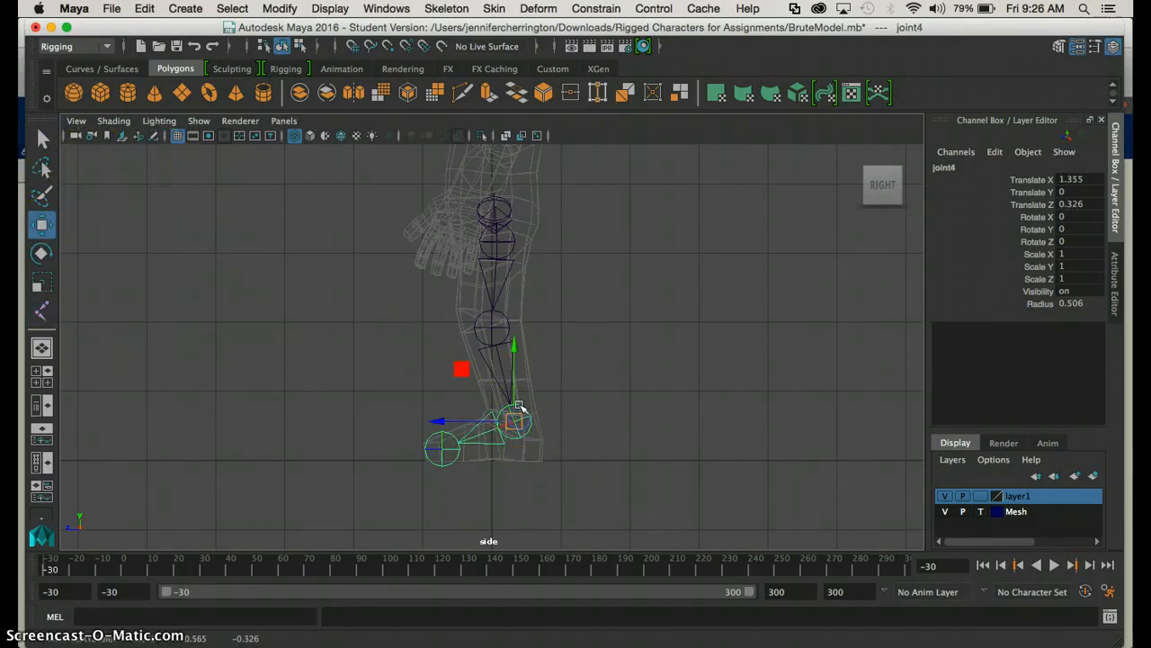
pyautogui.moveTo(515, 347); pyautogui.dragTo(518, 358)
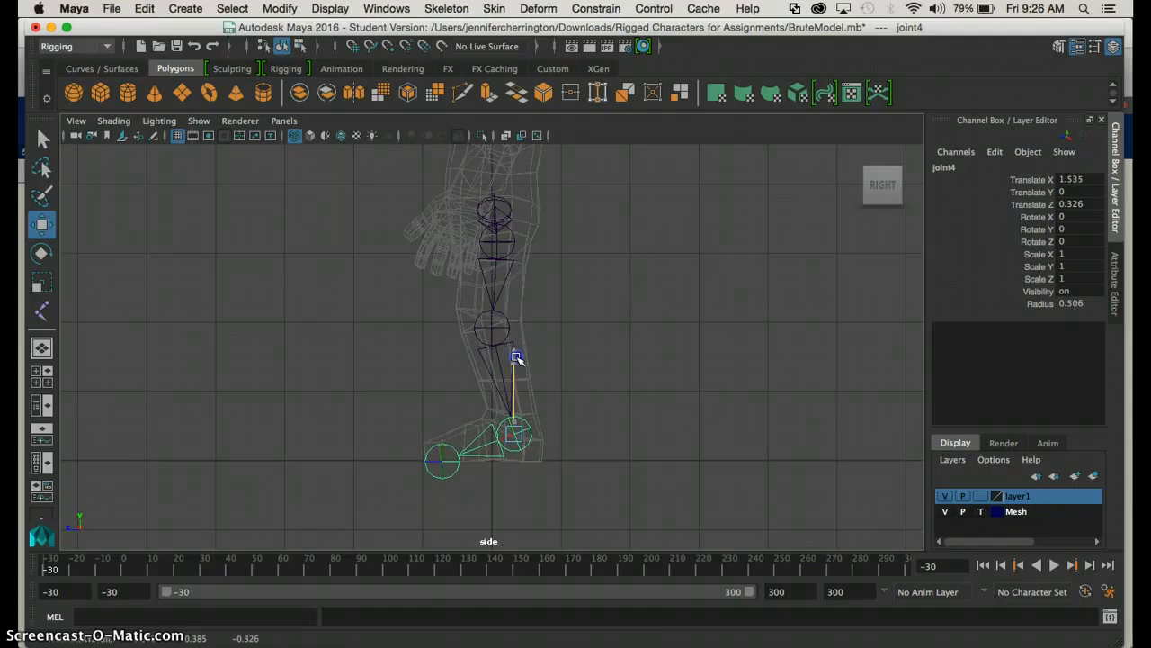
pyautogui.click(430, 486)
pyautogui.moveTo(442, 392); pyautogui.dragTo(444, 382)
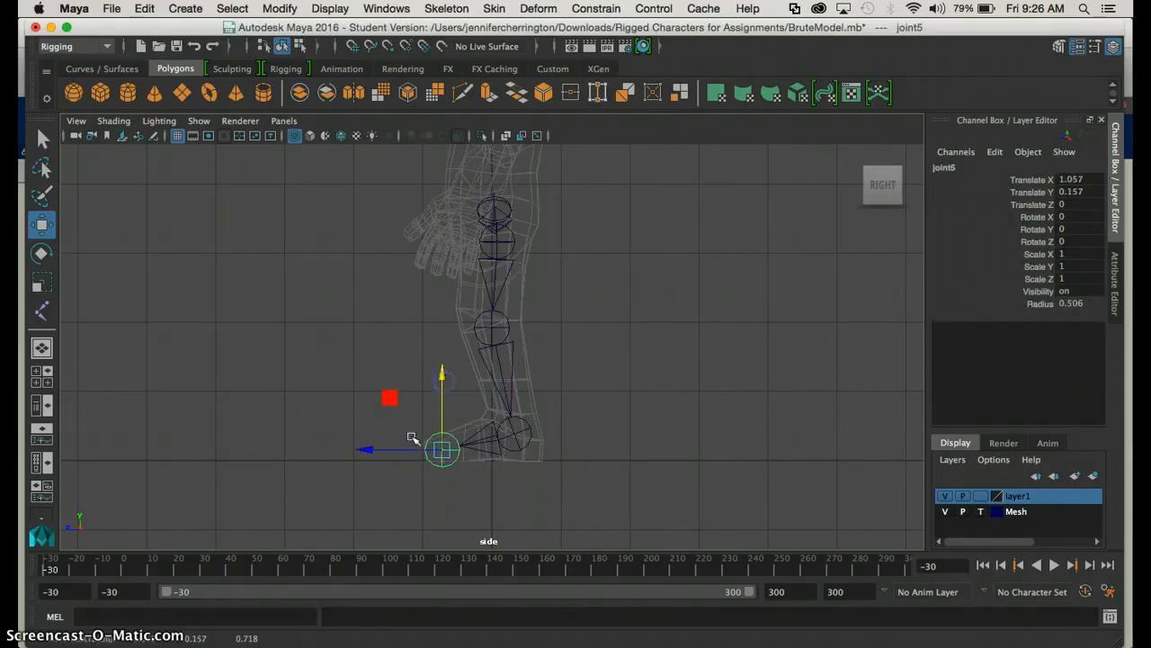
pyautogui.moveTo(367, 449); pyautogui.dragTo(375, 446)
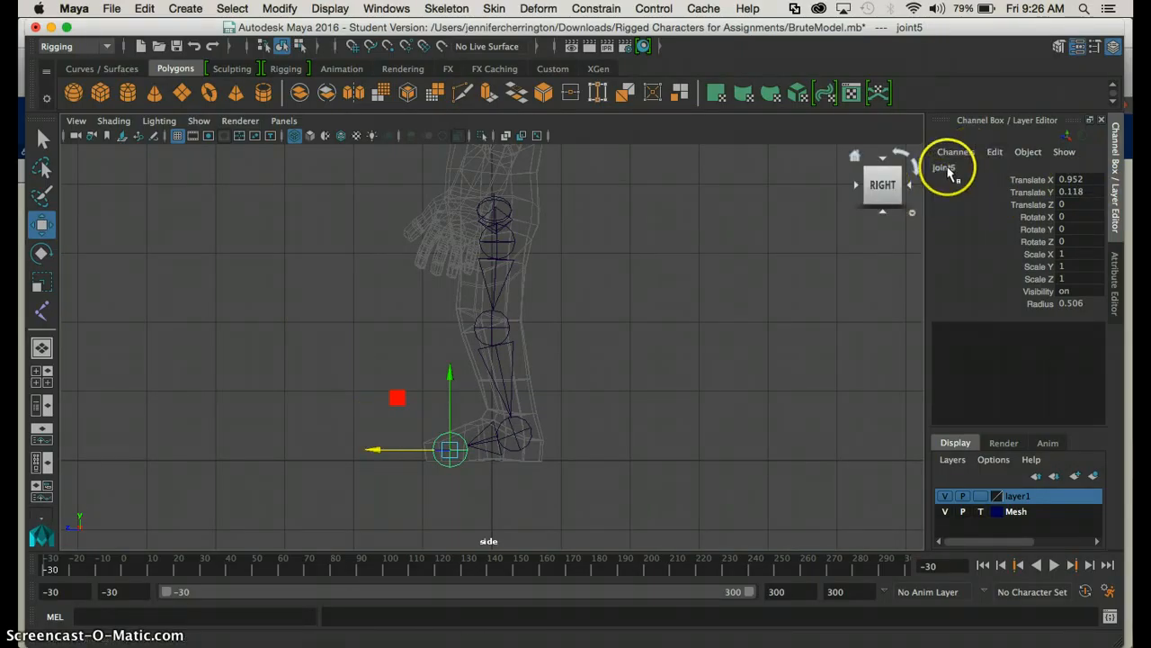
# Show the Outliner beside the perspective view and expand the joint1 hierarchy down to joint5
pyautogui.click(47, 406)
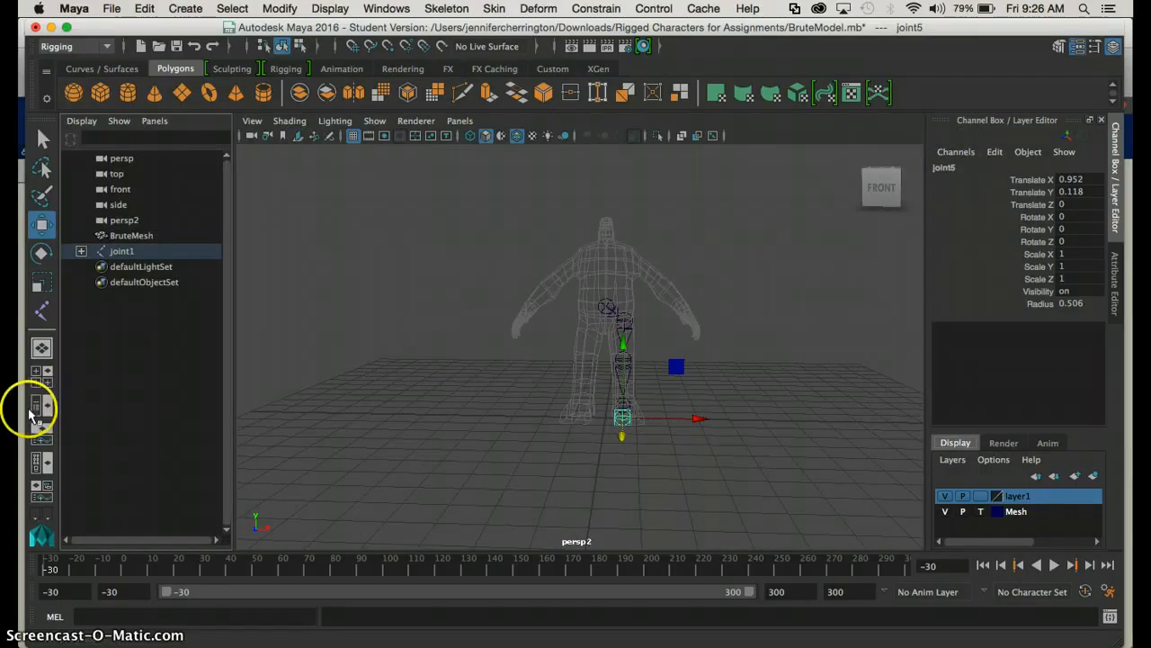
pyautogui.click(80, 251)
pyautogui.click(96, 267)
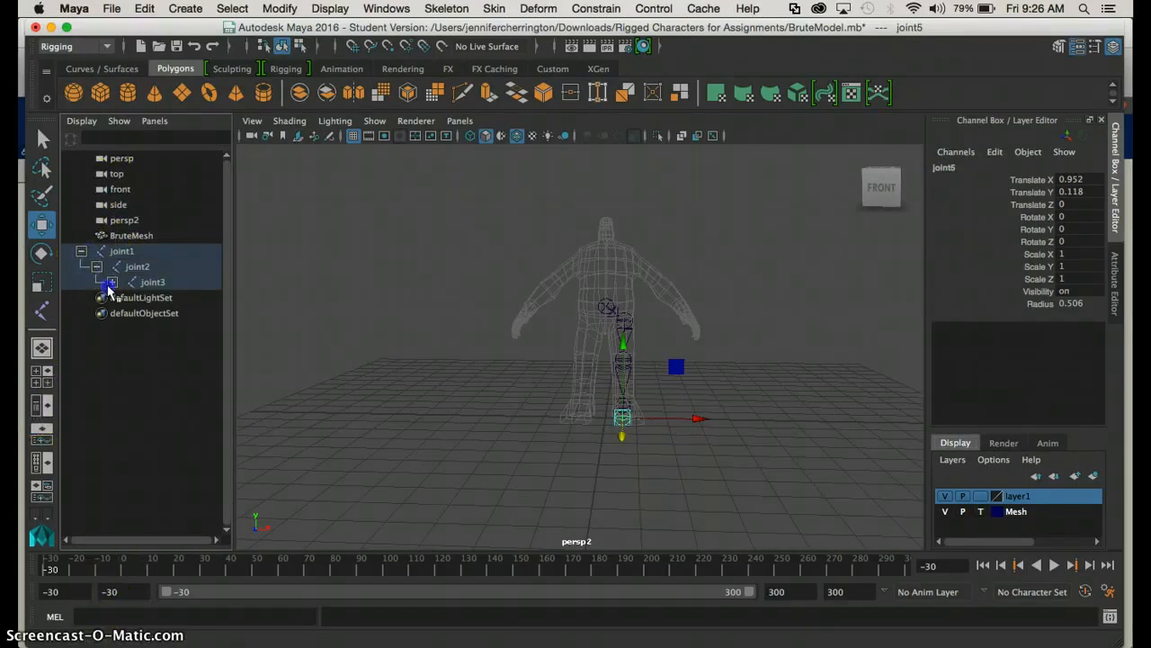
pyautogui.click(110, 284)
pyautogui.click(120, 298)
pyautogui.click(127, 298)
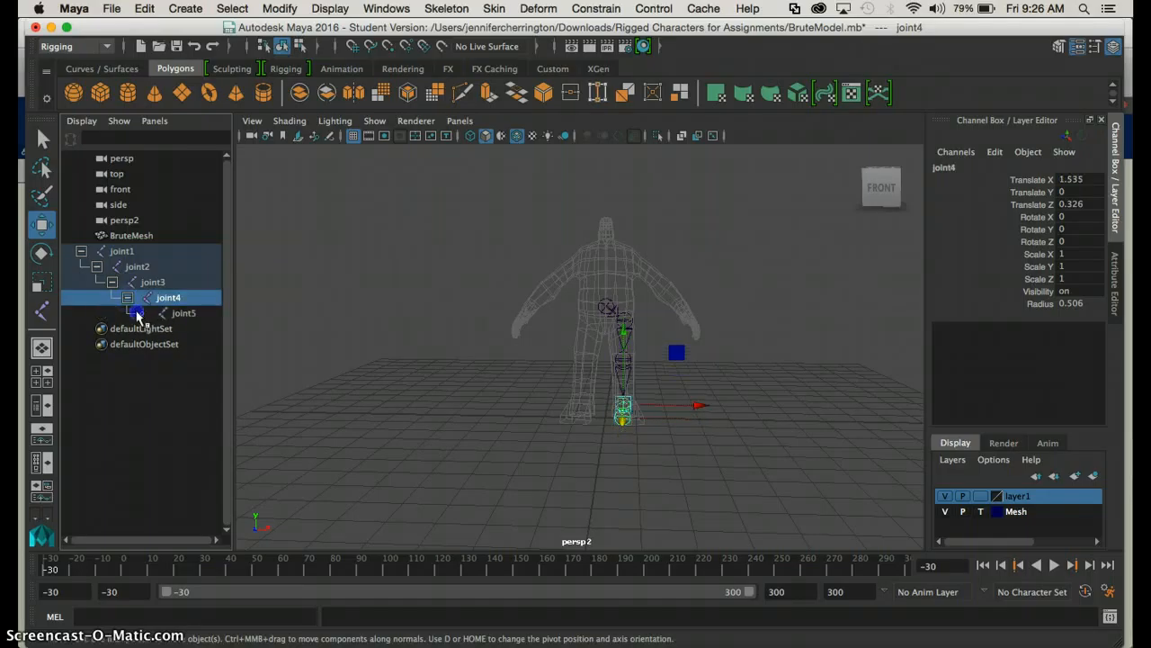
# Rename the root joint to waist, its child hip joint to lhip and the knee joint to lknee
pyautogui.click(123, 252)
pyautogui.doubleClick(124, 253)
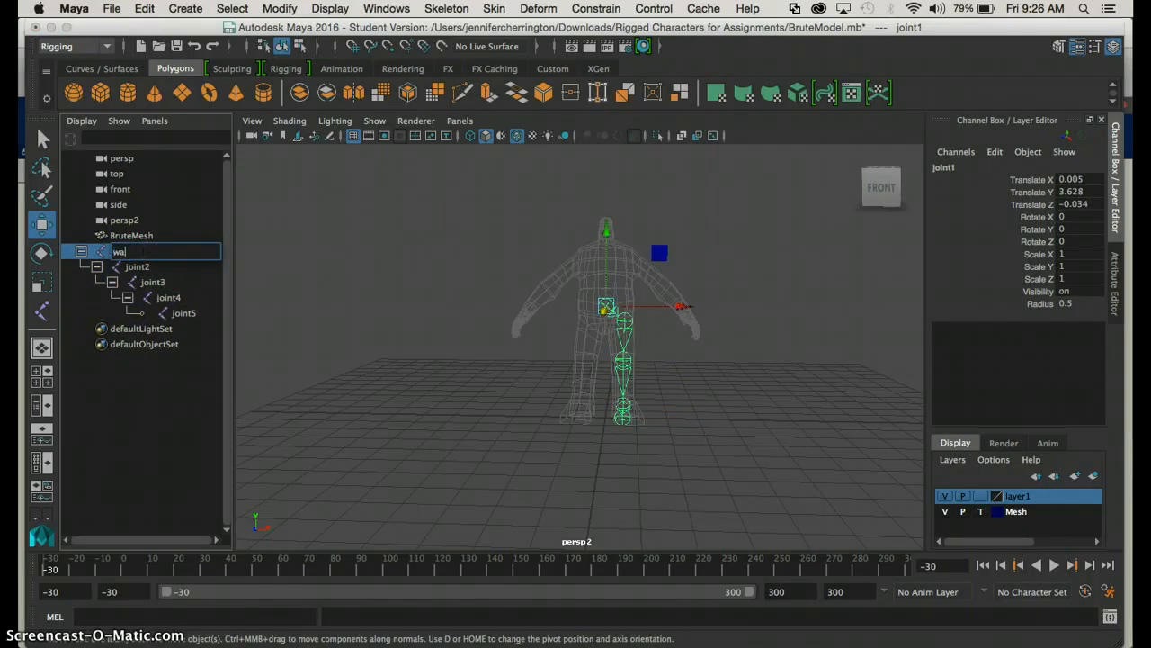
pyautogui.doubleClick(130, 266)
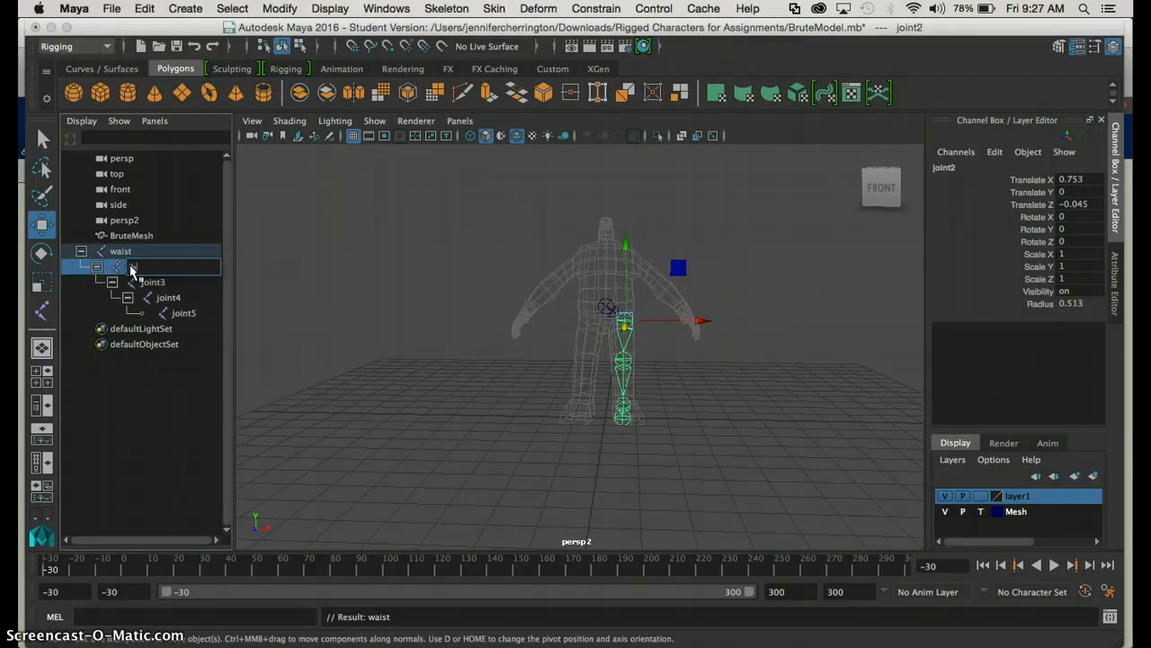
pyautogui.click(153, 283)
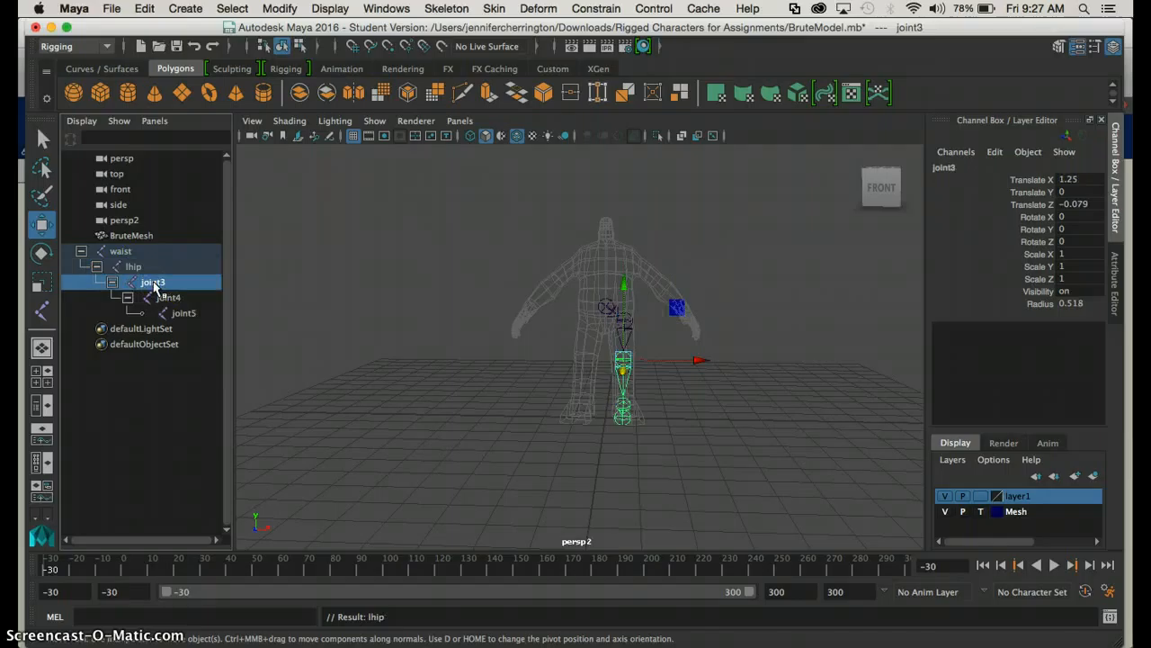
pyautogui.doubleClick(154, 284)
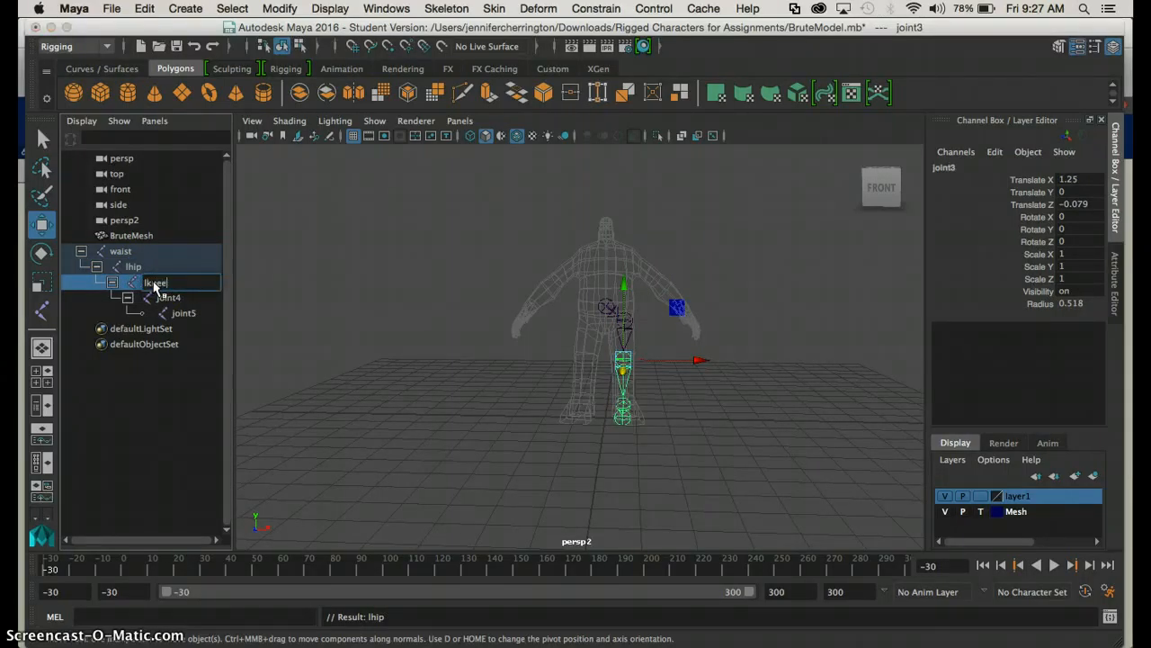
# Rename the left ankle joint to lankle and the end joint of the chain to lfoot
pyautogui.click(166, 300)
pyautogui.doubleClick(166, 300)
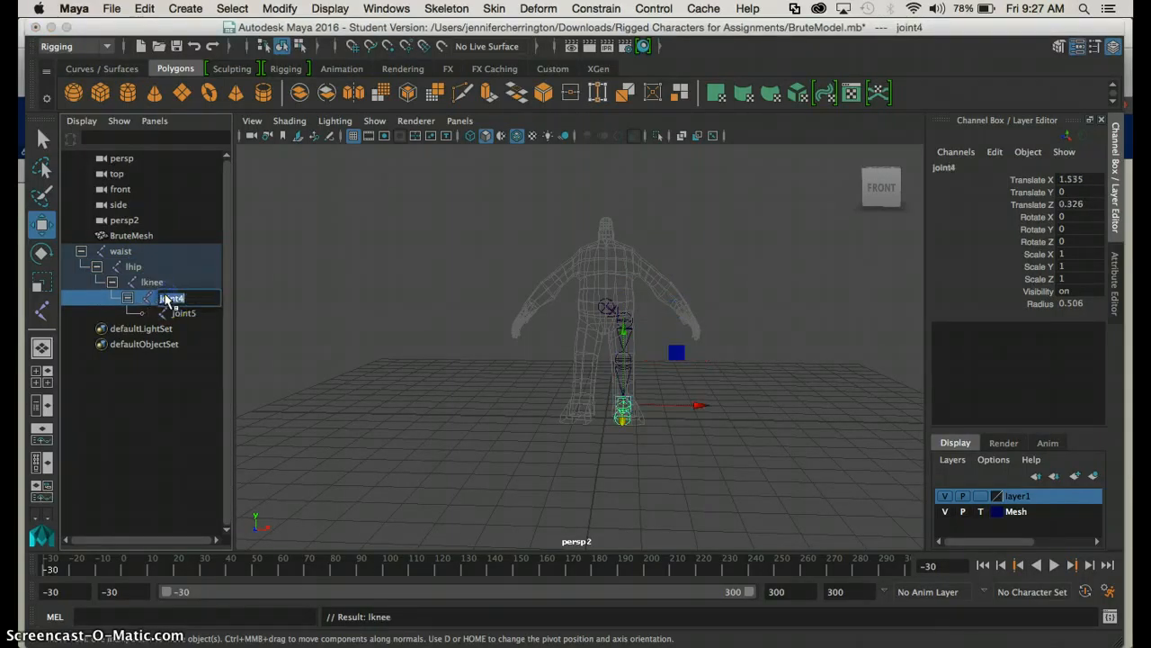
pyautogui.click(184, 312)
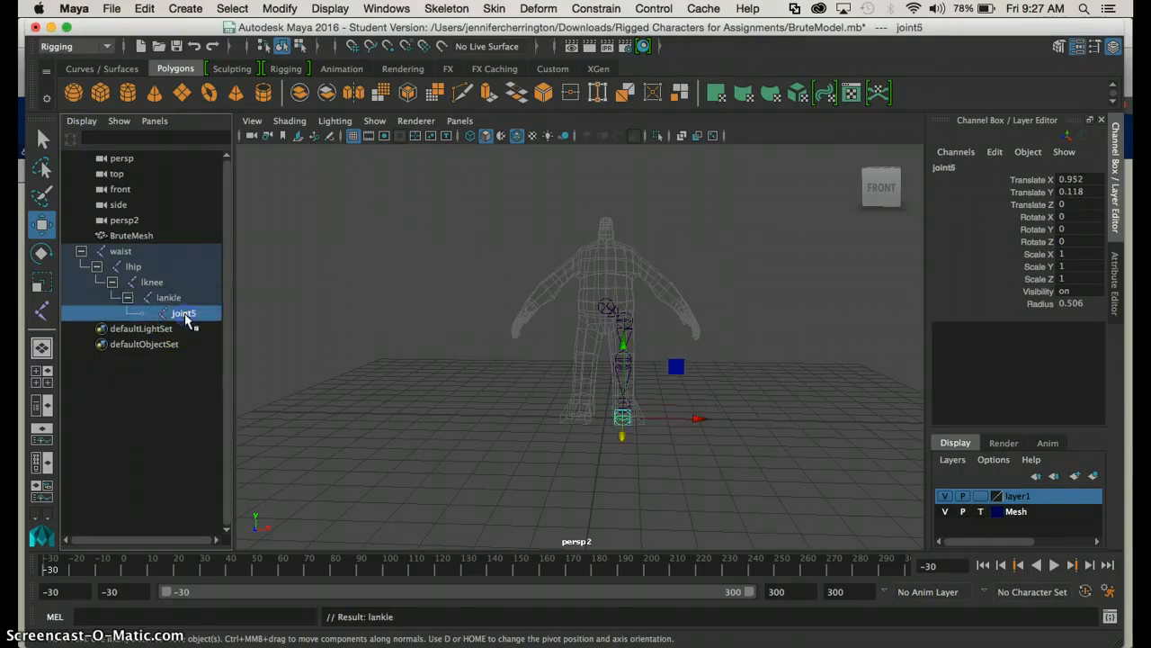
pyautogui.doubleClick(186, 315)
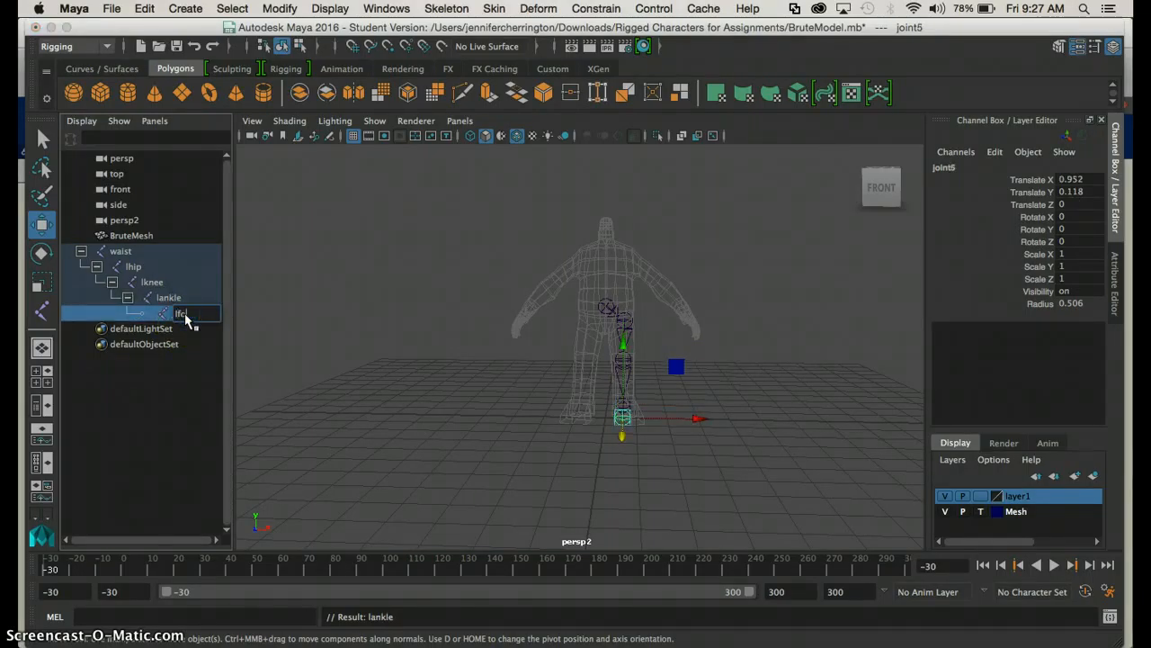
pyautogui.write('lfoot')
pyautogui.click(169, 393)
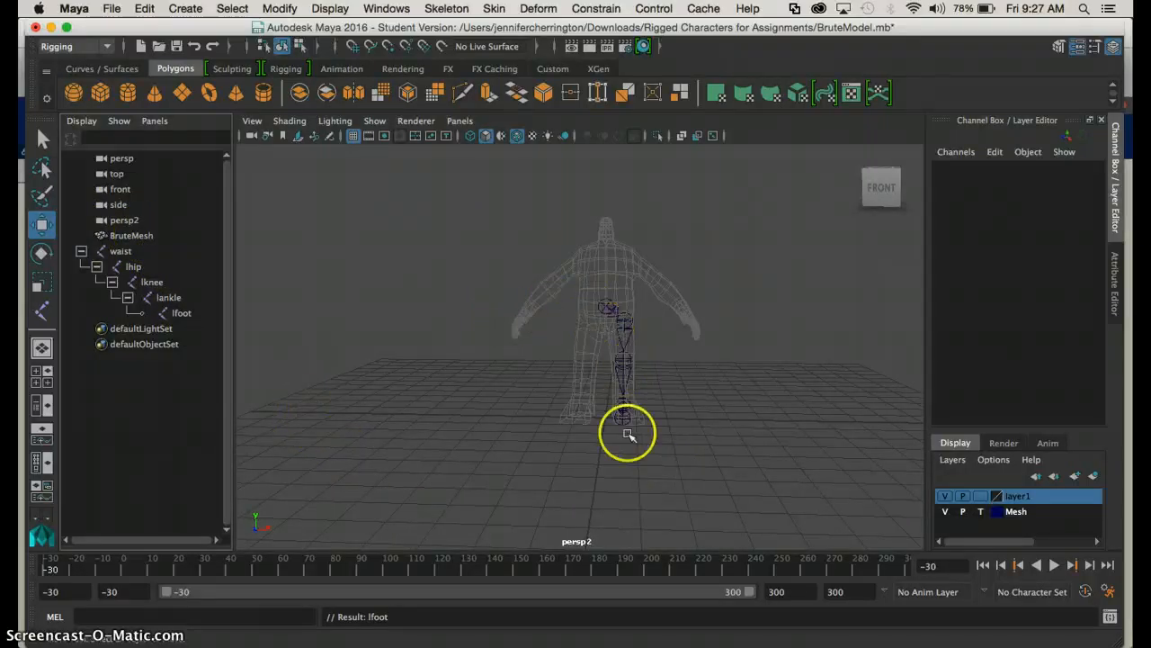
# In the front view, move the left ankle joint outward to Translate Y about -0.15 and shift the left foot joint slightly outward
pyautogui.click(41, 372)
pyautogui.press('space')
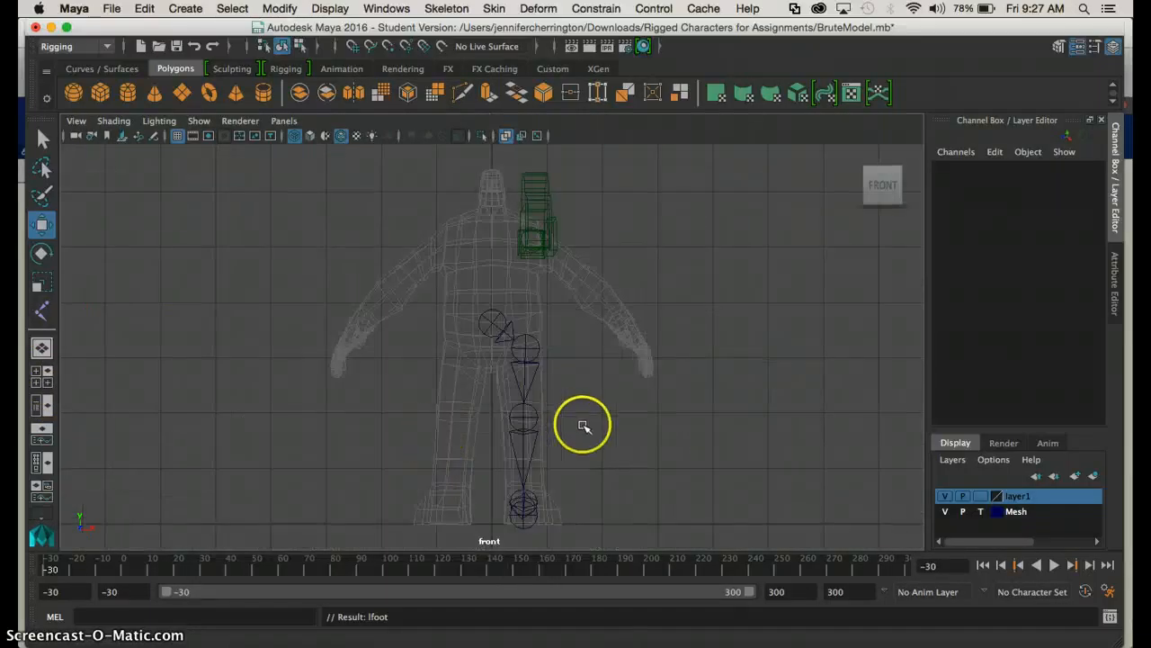
pyautogui.scroll(-1, 584, 423)
pyautogui.click(526, 468)
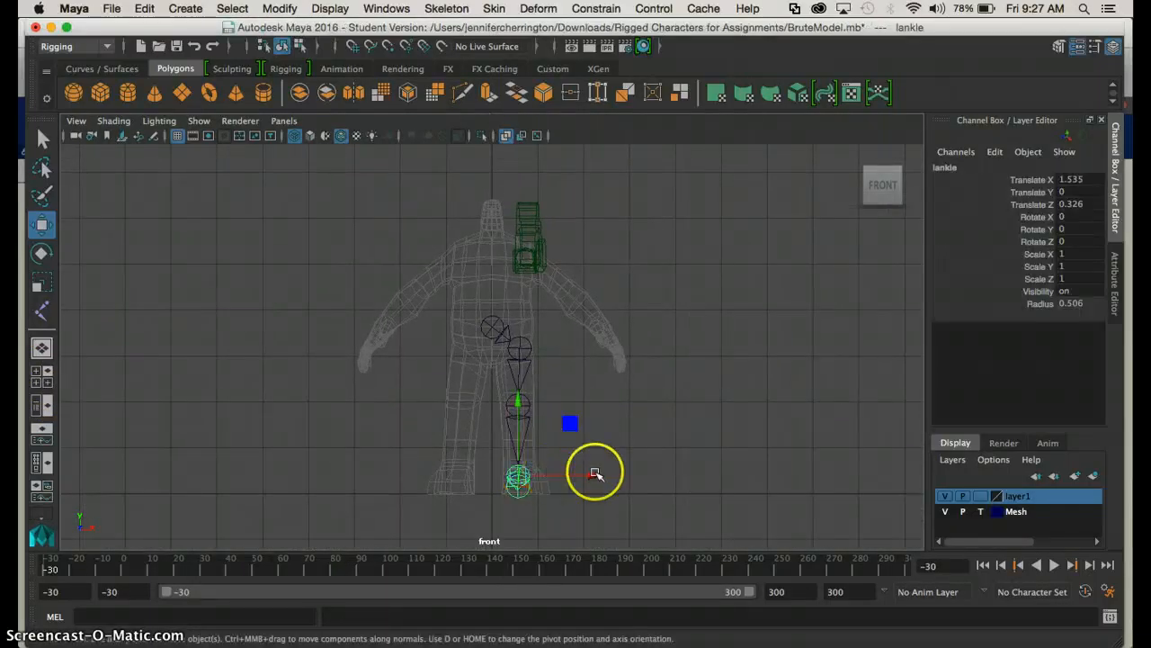
pyautogui.click(527, 486)
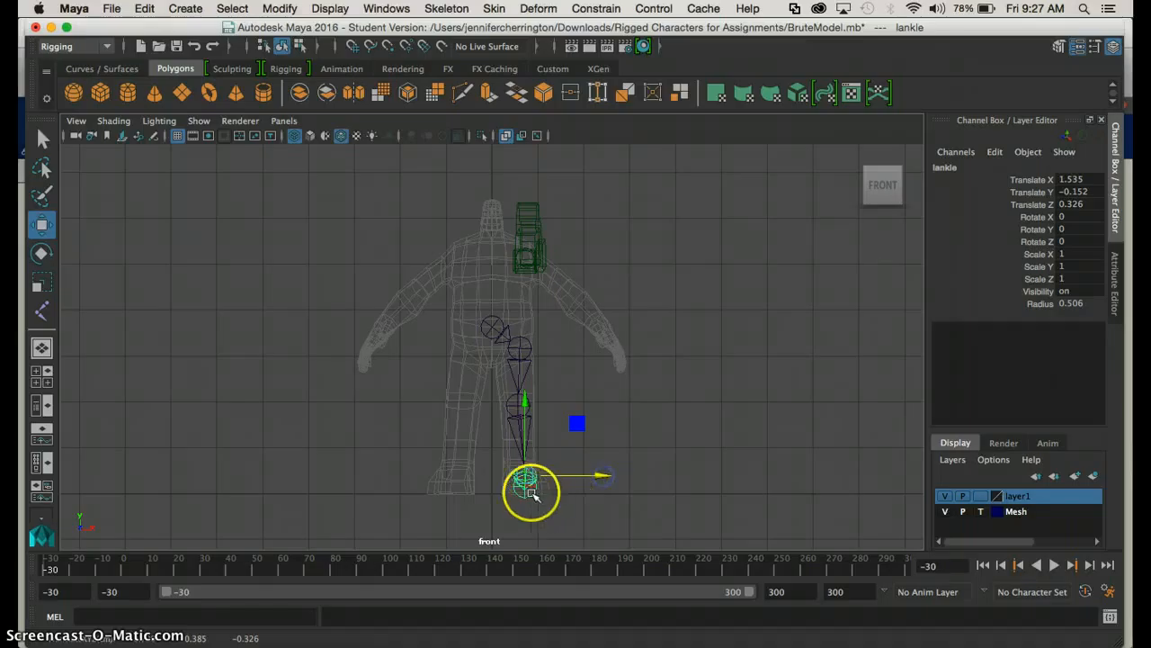
pyautogui.moveTo(580, 483); pyautogui.dragTo(603, 484)
pyautogui.click(680, 435)
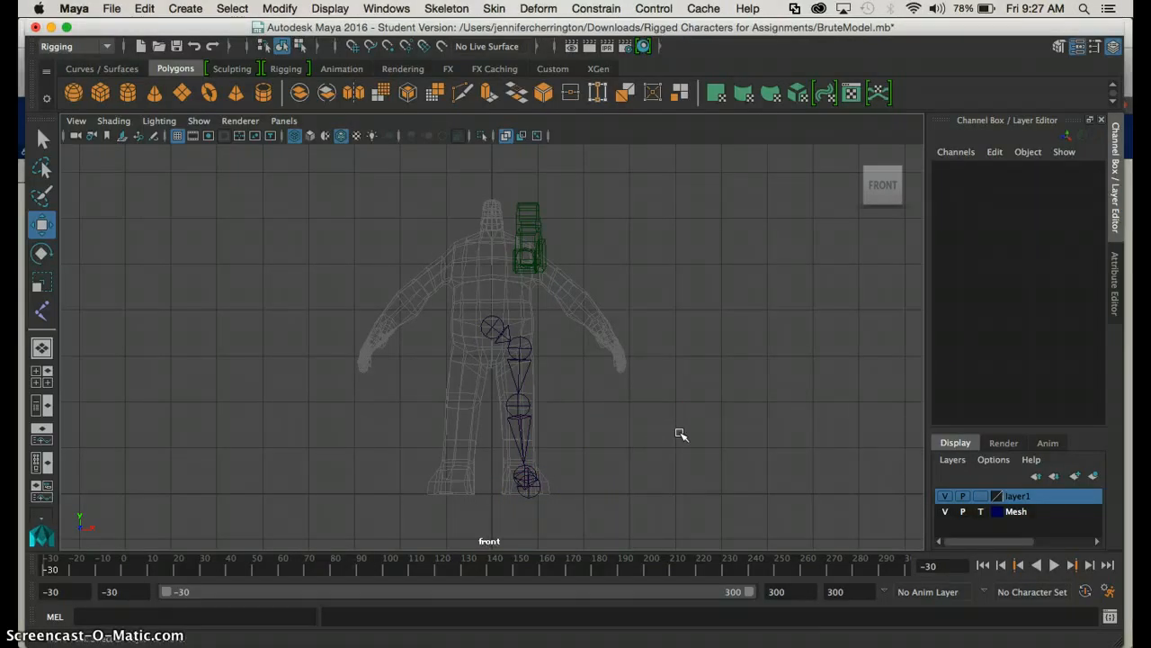
# Mirror the left leg chain from the lhip joint across the YZ plane with the Behavior mirror function
pyautogui.click(526, 344)
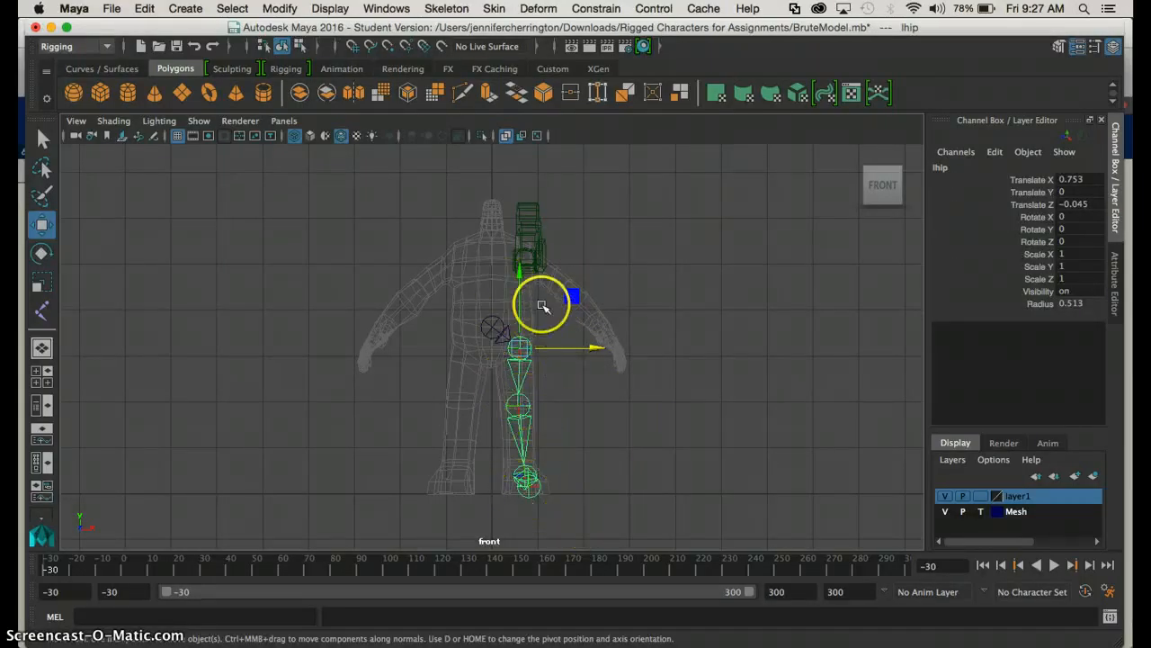
pyautogui.click(446, 8)
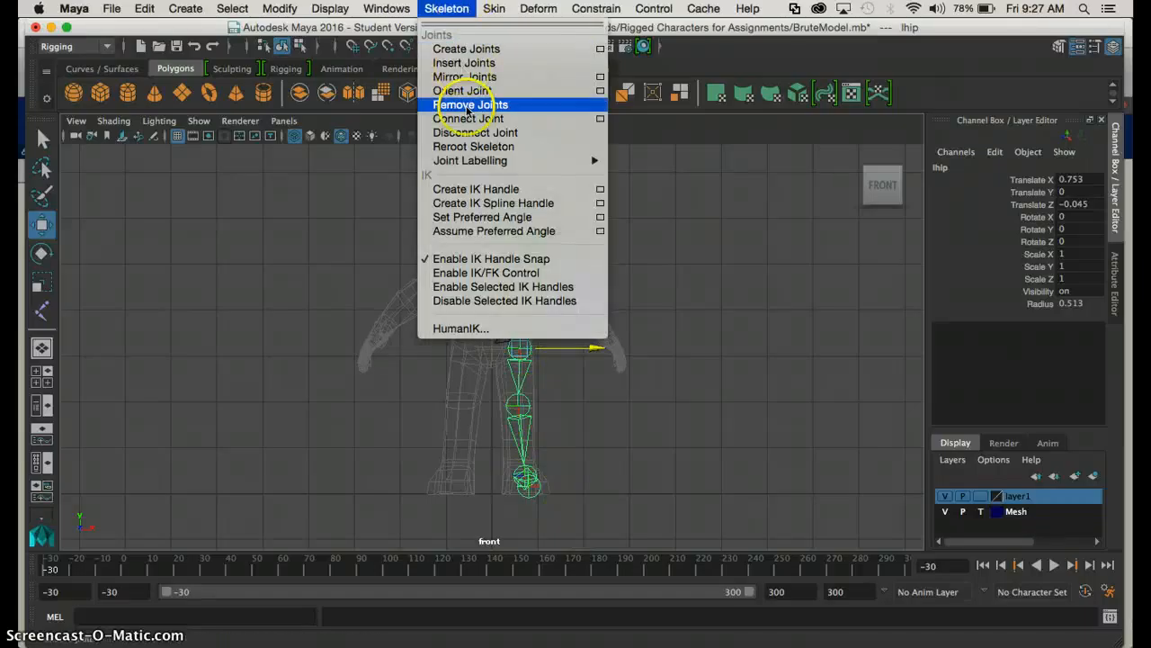
pyautogui.click(600, 81)
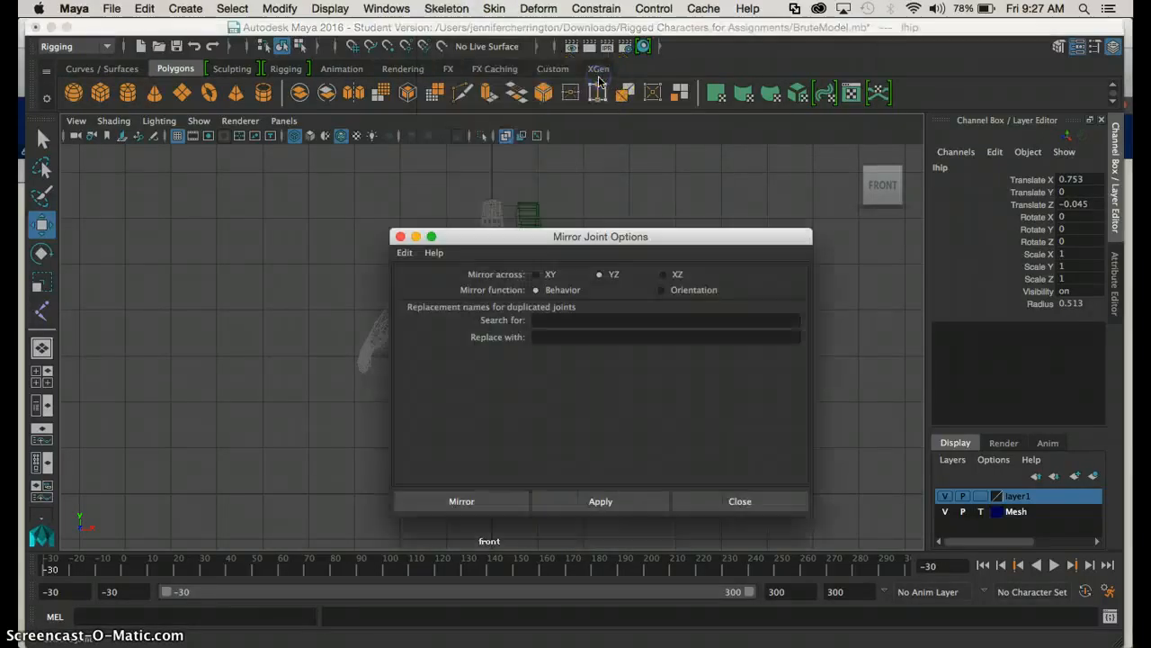
pyautogui.moveTo(570, 237); pyautogui.dragTo(858, 205)
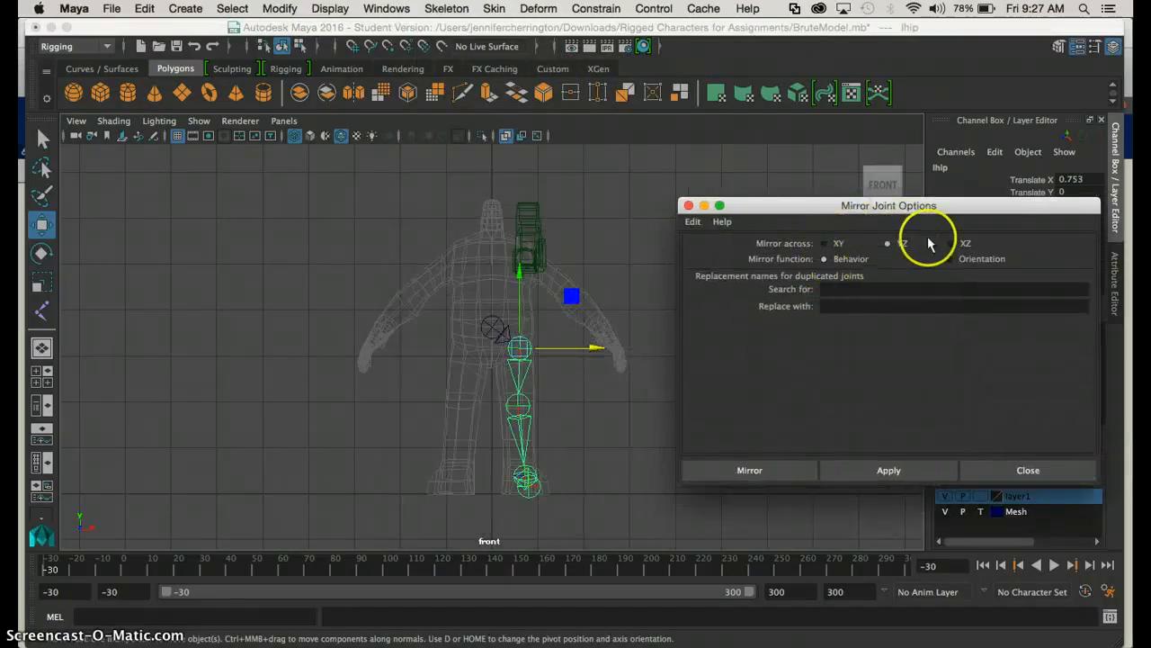
pyautogui.click(886, 243)
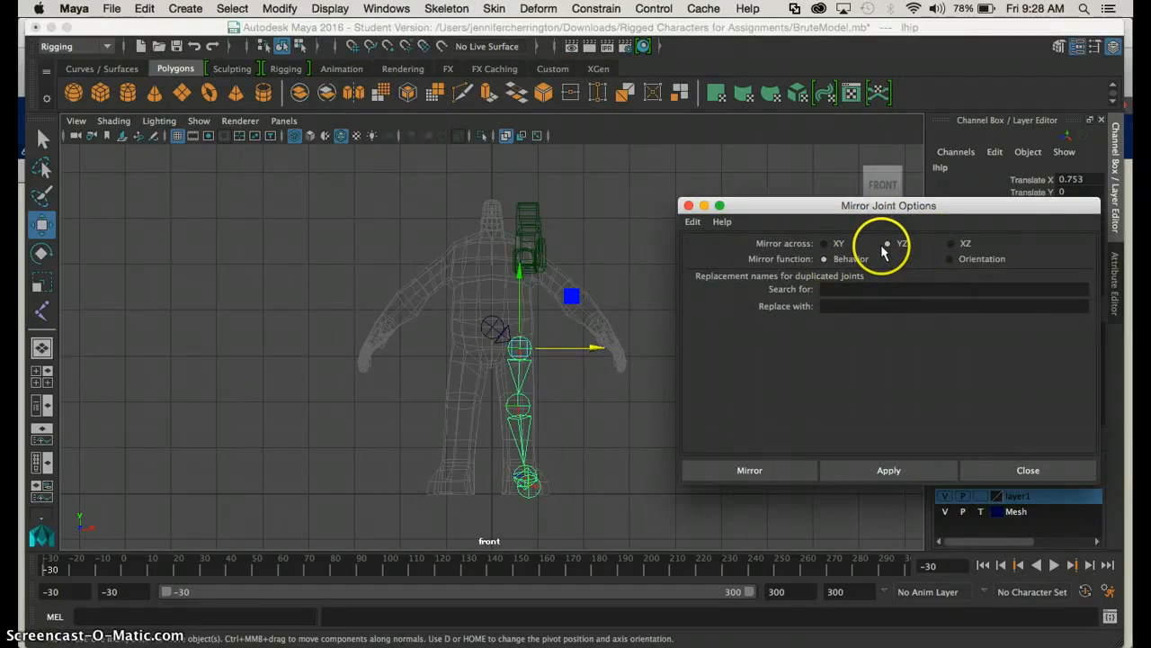
pyautogui.click(789, 468)
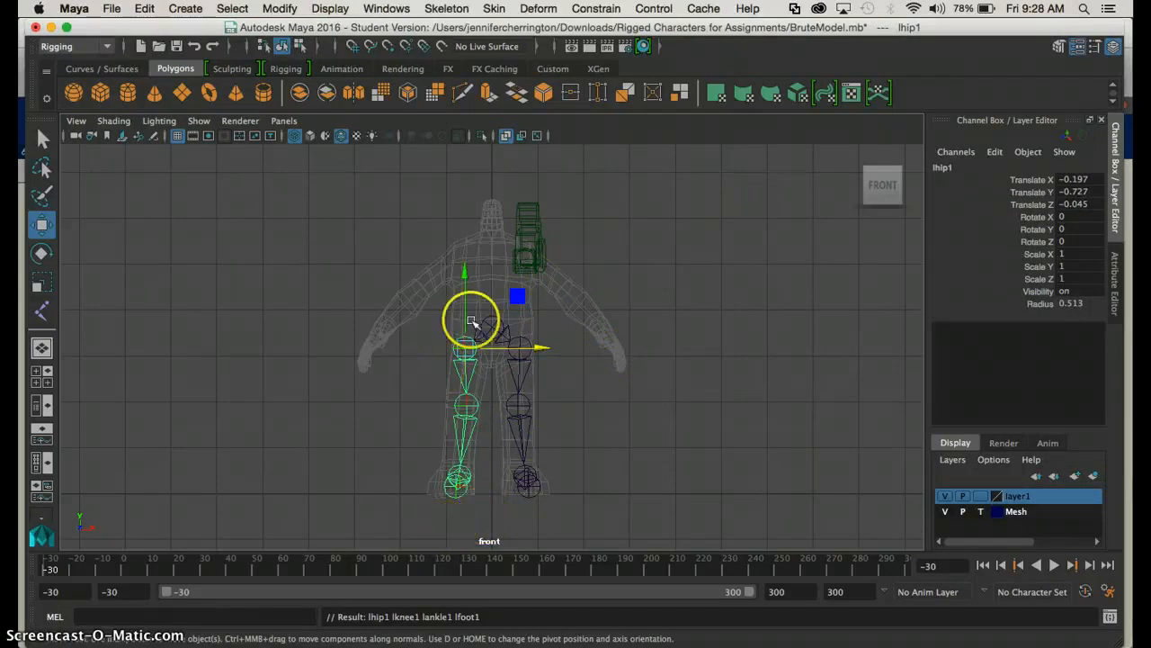
# Move the right knee joint outward to Translate Y about 0.10 and the left knee joint outward to Translate Y about -0.03
pyautogui.click(494, 419)
pyautogui.click(470, 405)
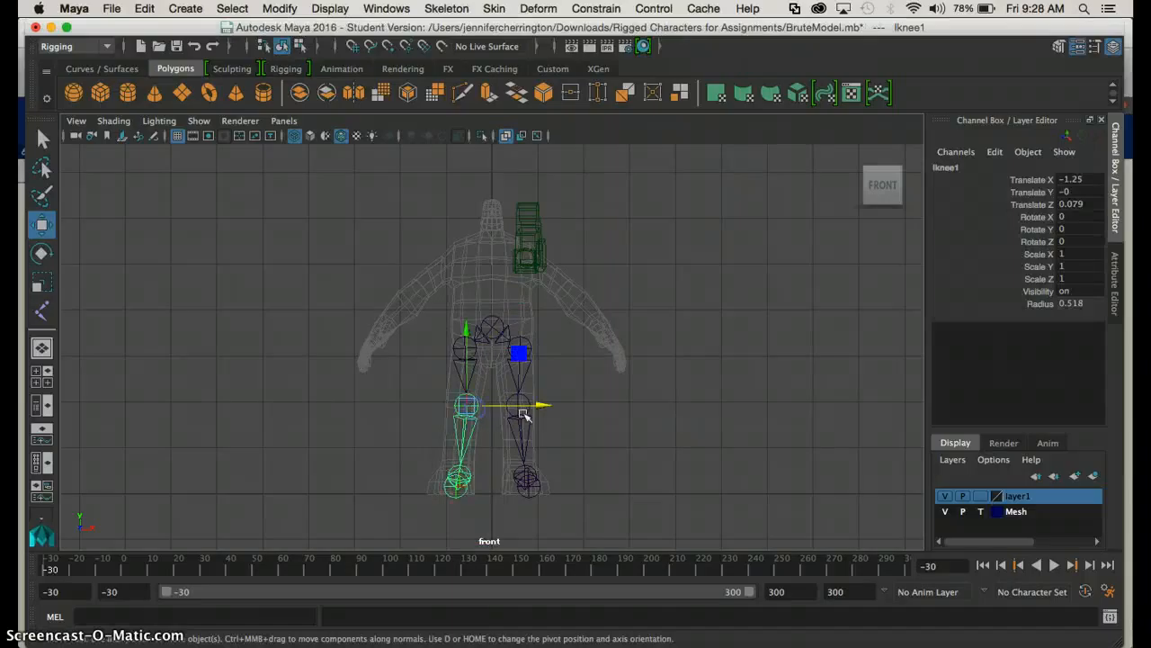
pyautogui.click(545, 405)
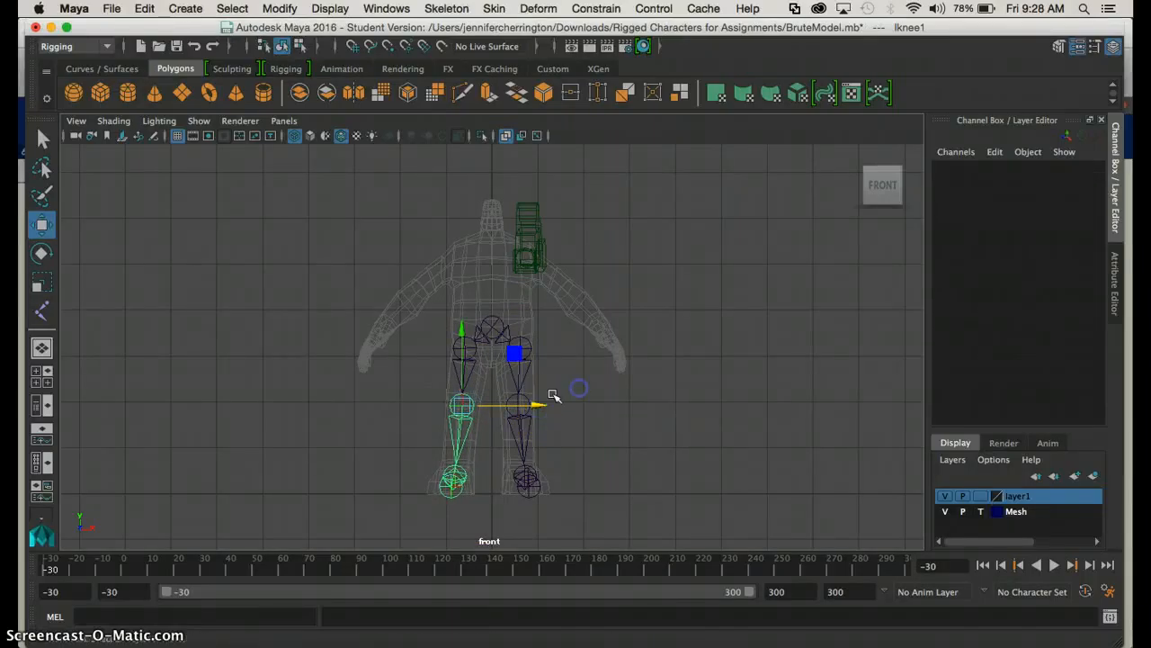
pyautogui.click(527, 402)
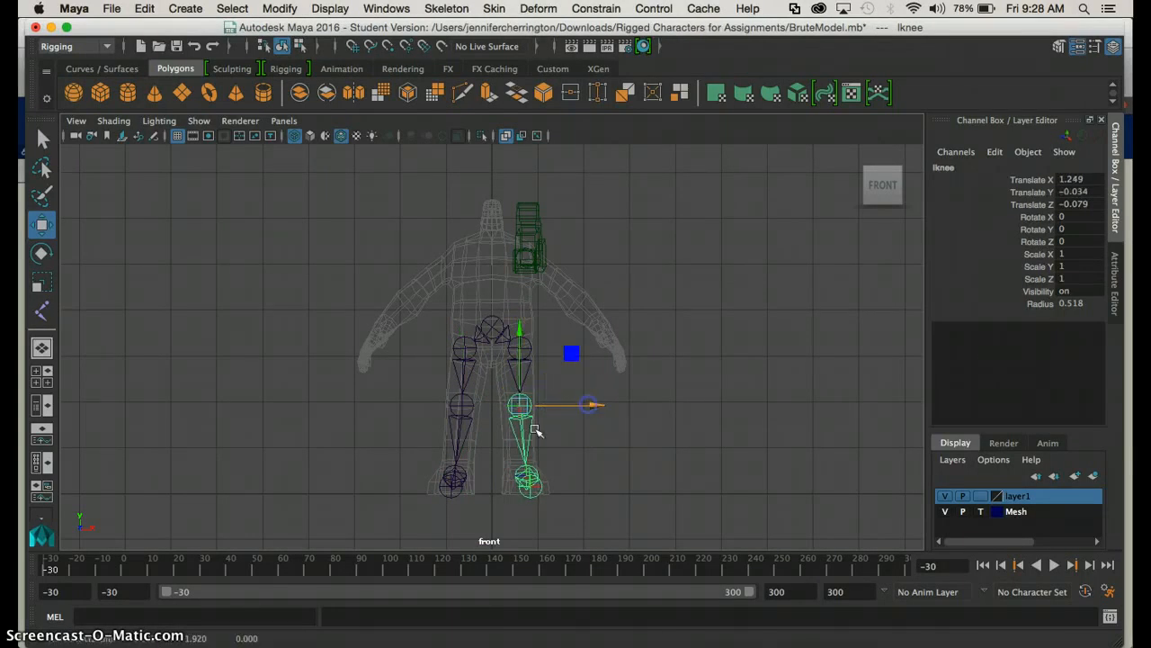
# Show the Outliner again and expand the mirrored lhip1 hierarchy down to lfoot1
pyautogui.click(43, 404)
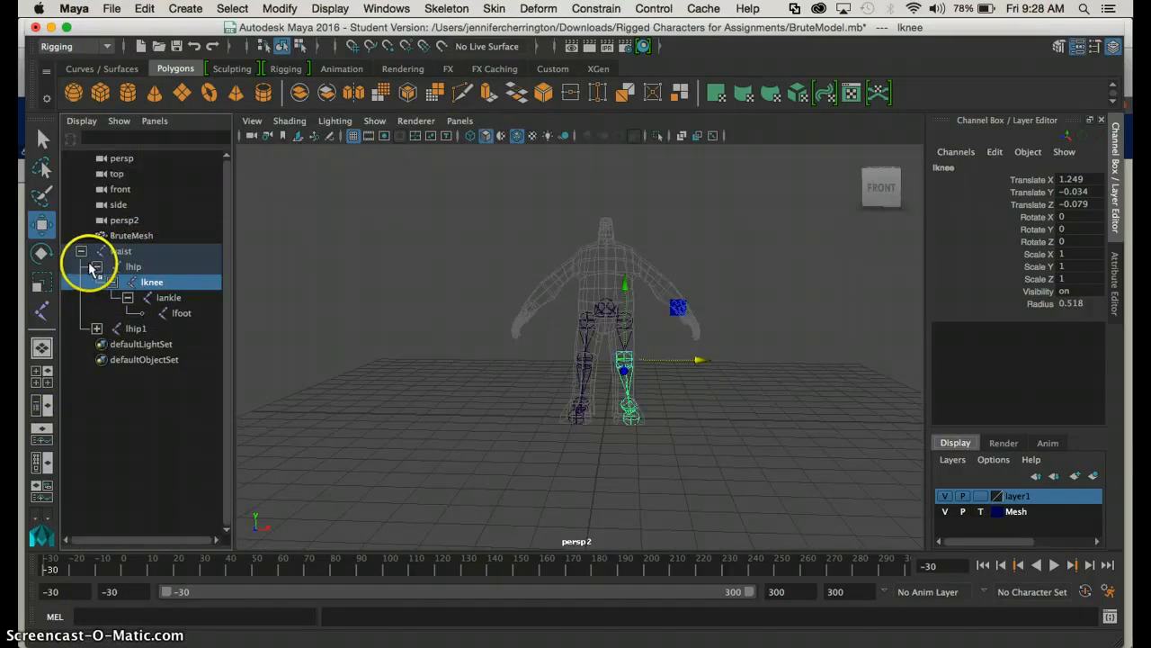
pyautogui.click(103, 323)
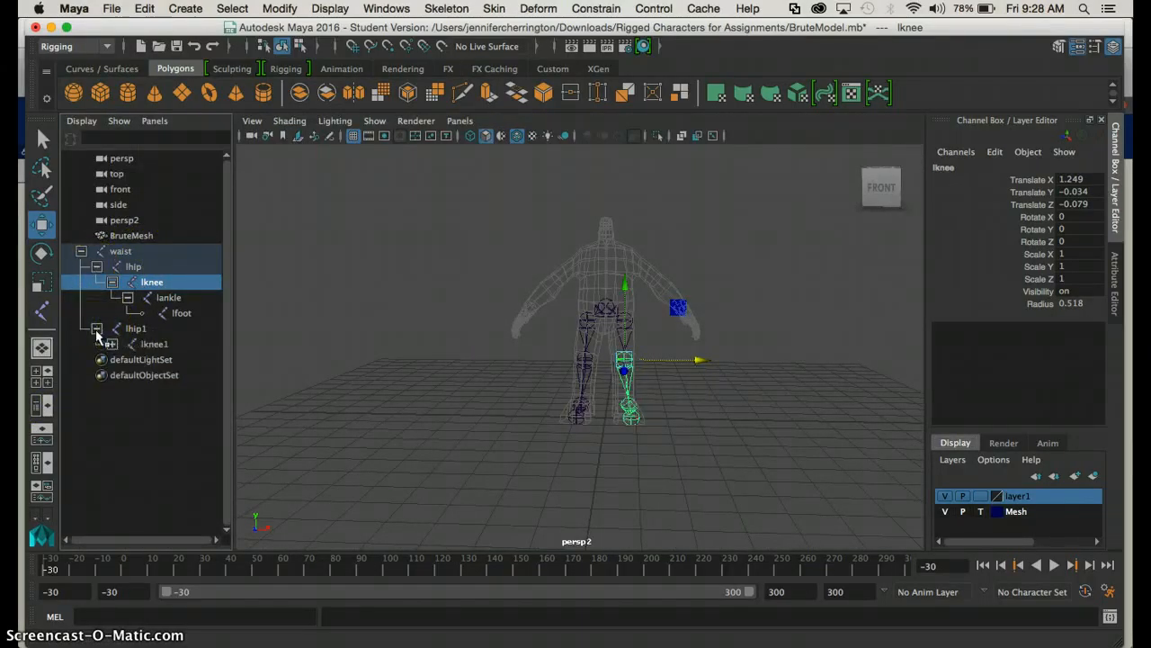
pyautogui.click(112, 344)
pyautogui.click(126, 359)
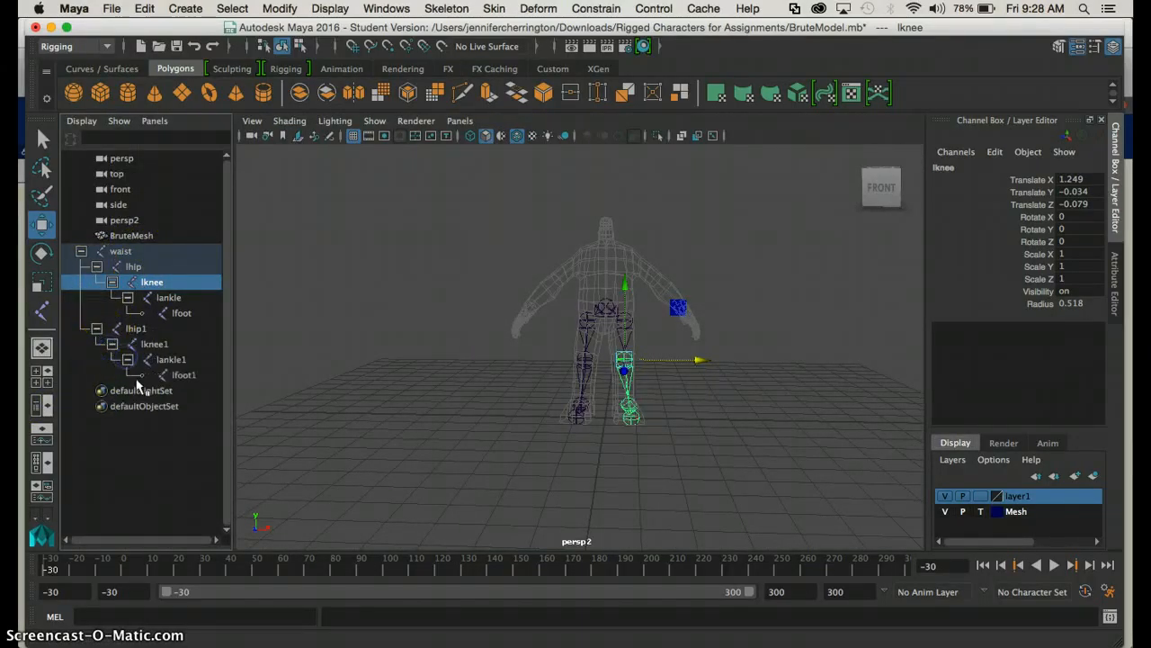
# Rename the mirrored hip joint lhip1 to rhip and the mirrored knee joint lknee1 to rknee
pyautogui.click(133, 330)
pyautogui.doubleClick(134, 329)
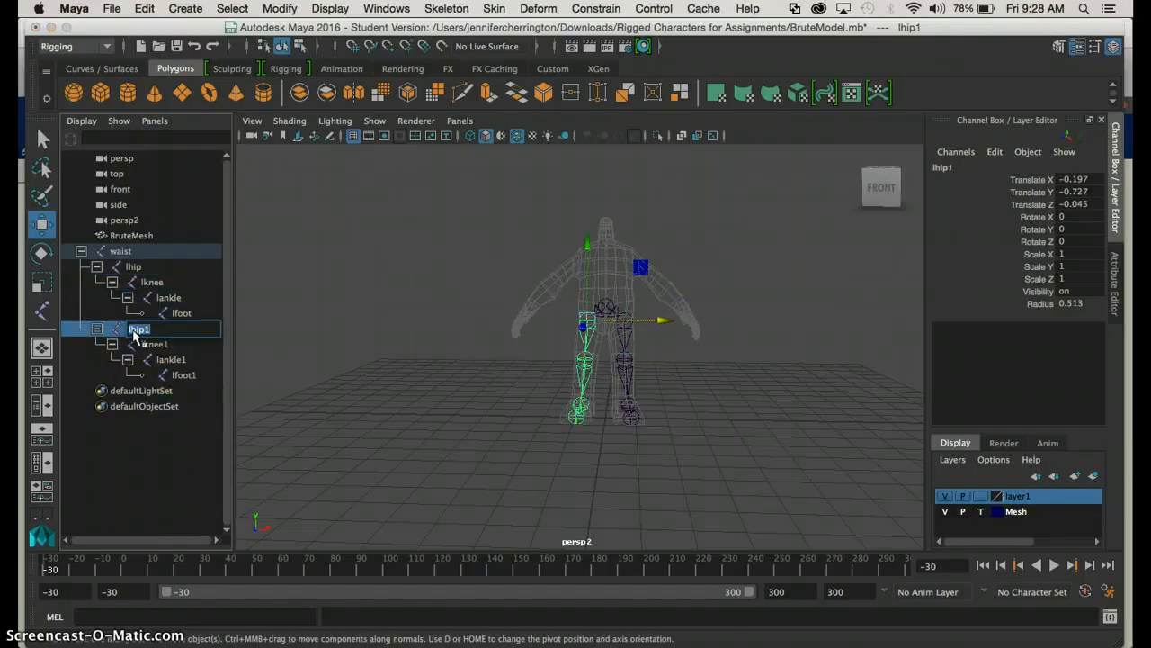
pyautogui.write('rhip')
pyautogui.click(150, 348)
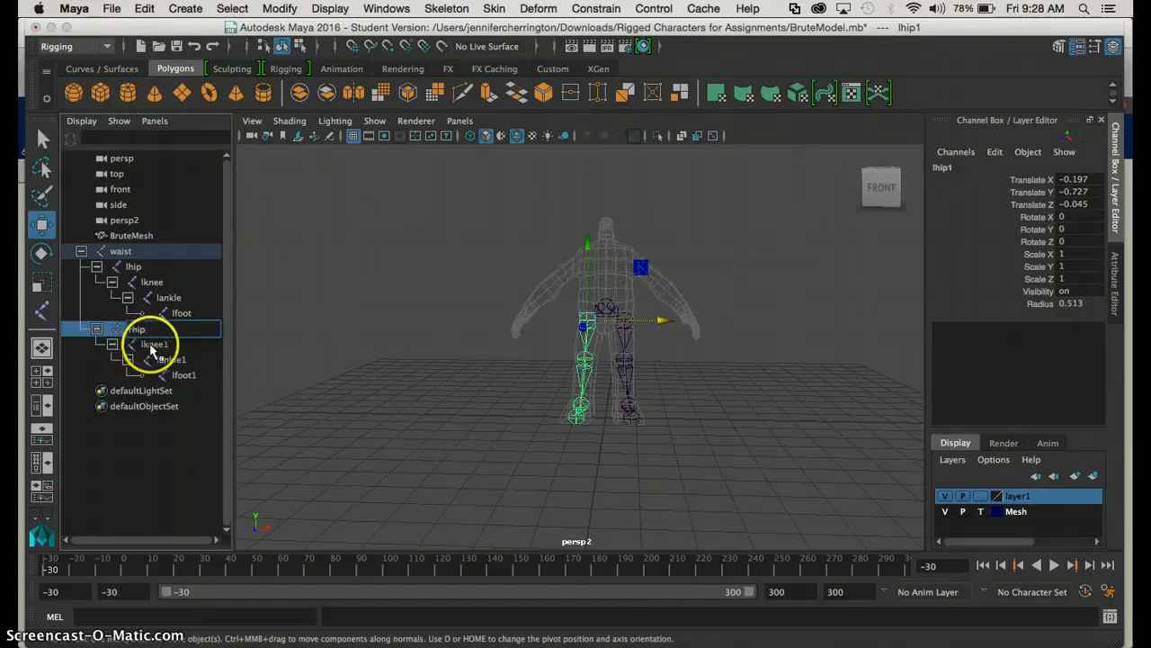
pyautogui.doubleClick(150, 348)
pyautogui.write('r')
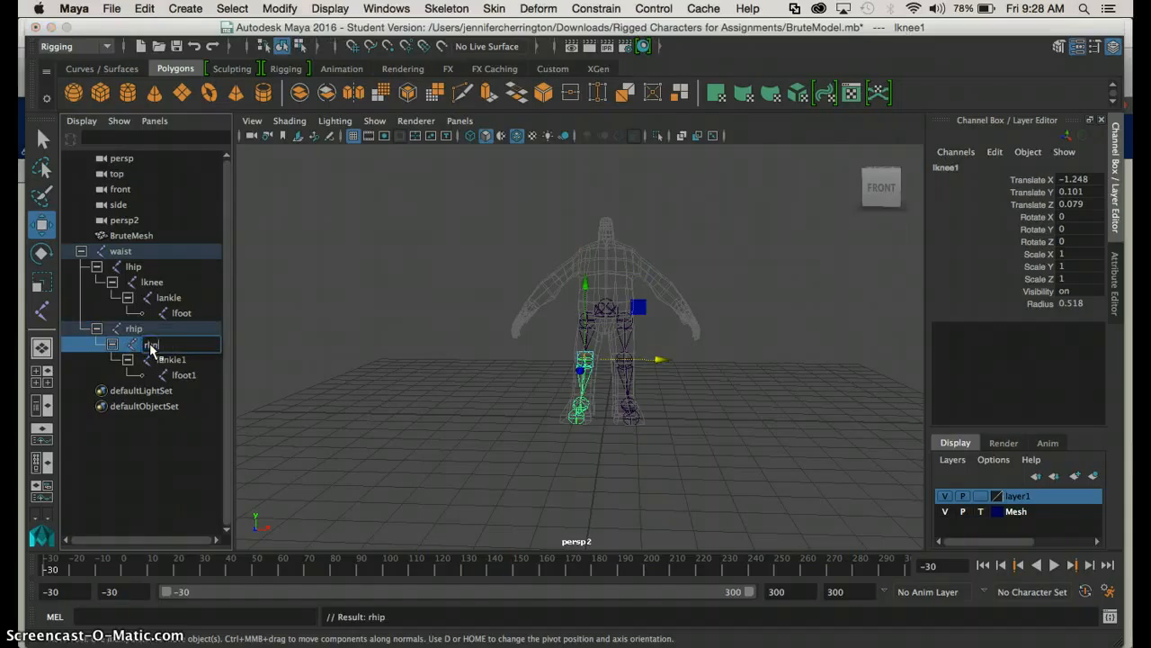
pyautogui.write('knee')
# Rename the mirrored ankle joint lankle1 to rankle and the mirrored foot joint lfoot1 to rfoot
pyautogui.click(171, 360)
pyautogui.doubleClick(171, 361)
pyautogui.write('rankle')
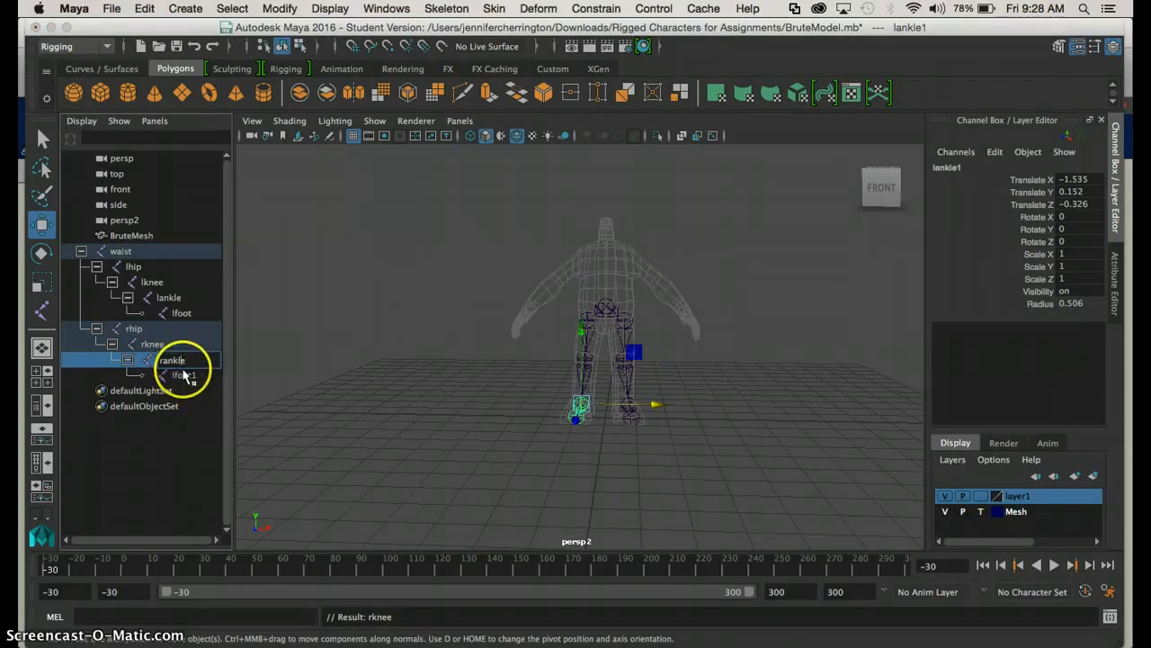
pyautogui.click(185, 375)
pyautogui.doubleClick(184, 375)
pyautogui.write('rfoot1')
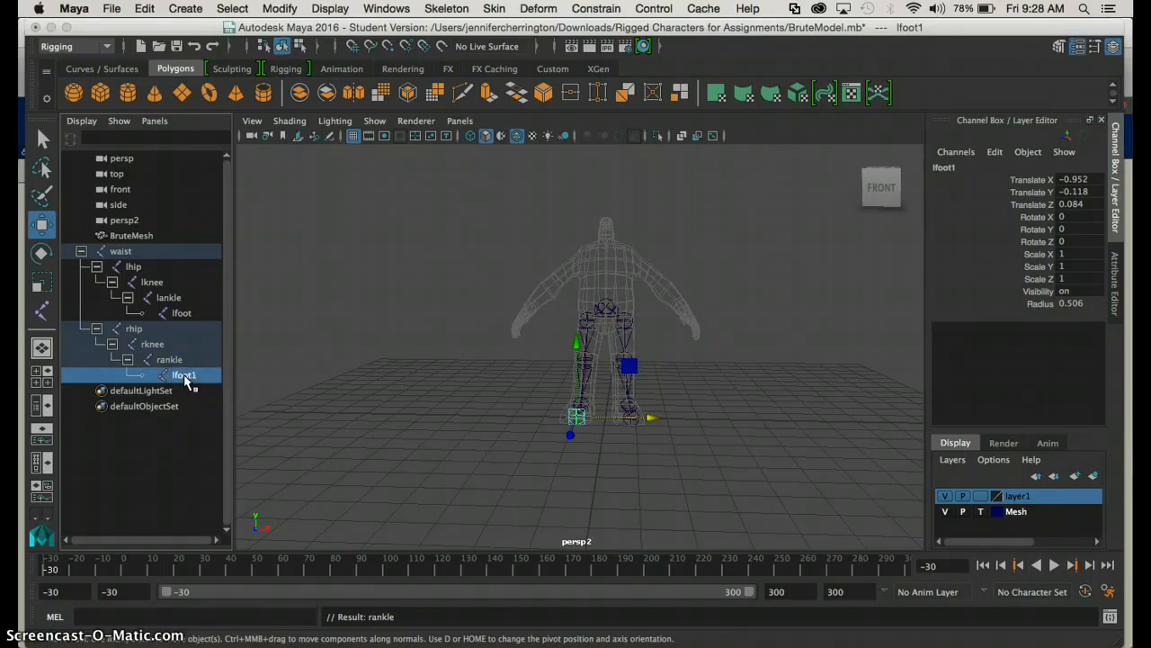
pyautogui.press('Return')
pyautogui.click(156, 454)
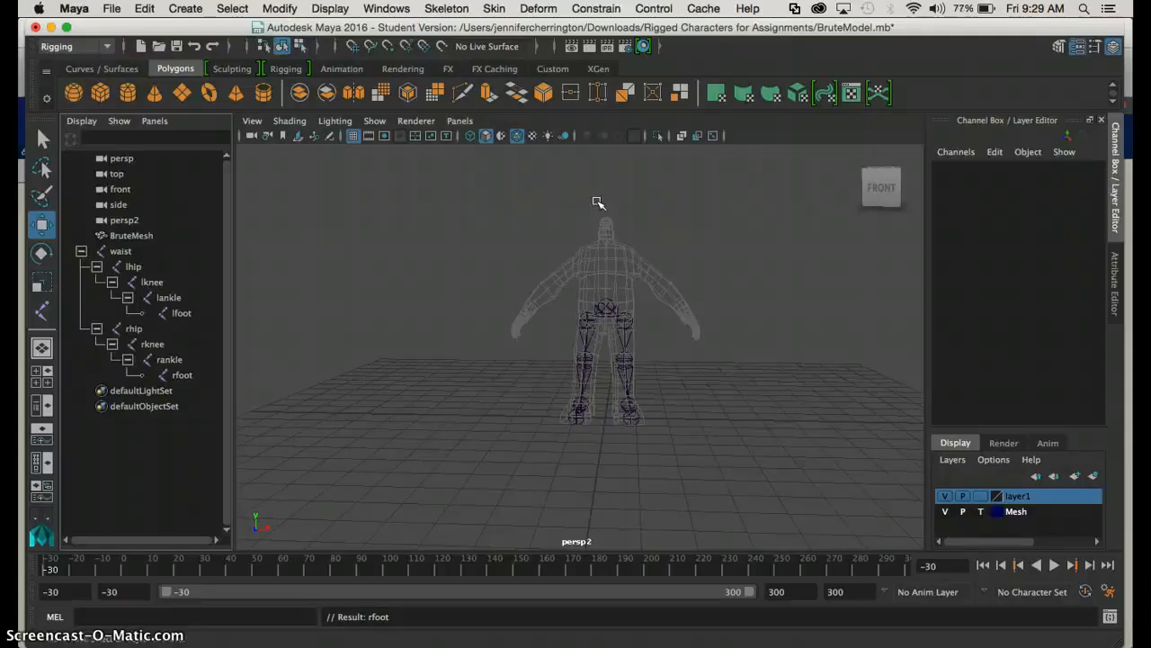
# Inspect how both leg chains sit inside the mesh from the front and the side in the perspective view
pyautogui.click(633, 360)
pyautogui.scroll(5, 634, 362)
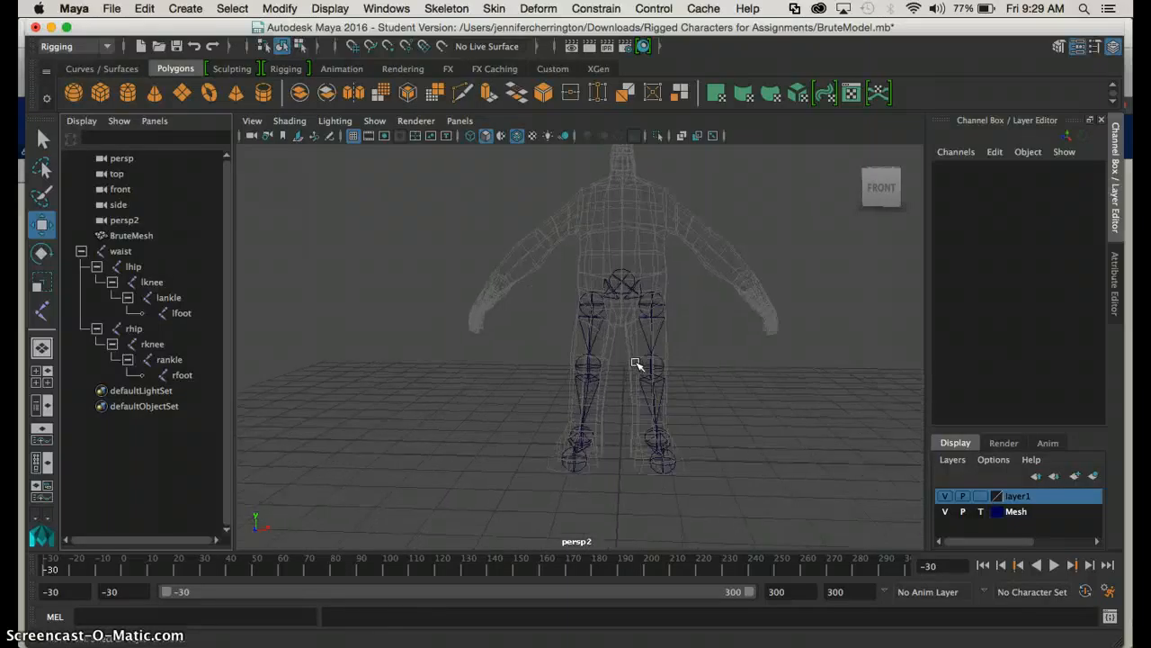
pyautogui.keyDown('alt'); pyautogui.moveTo(640, 360); pyautogui.dragTo(565, 358); pyautogui.keyUp('alt')
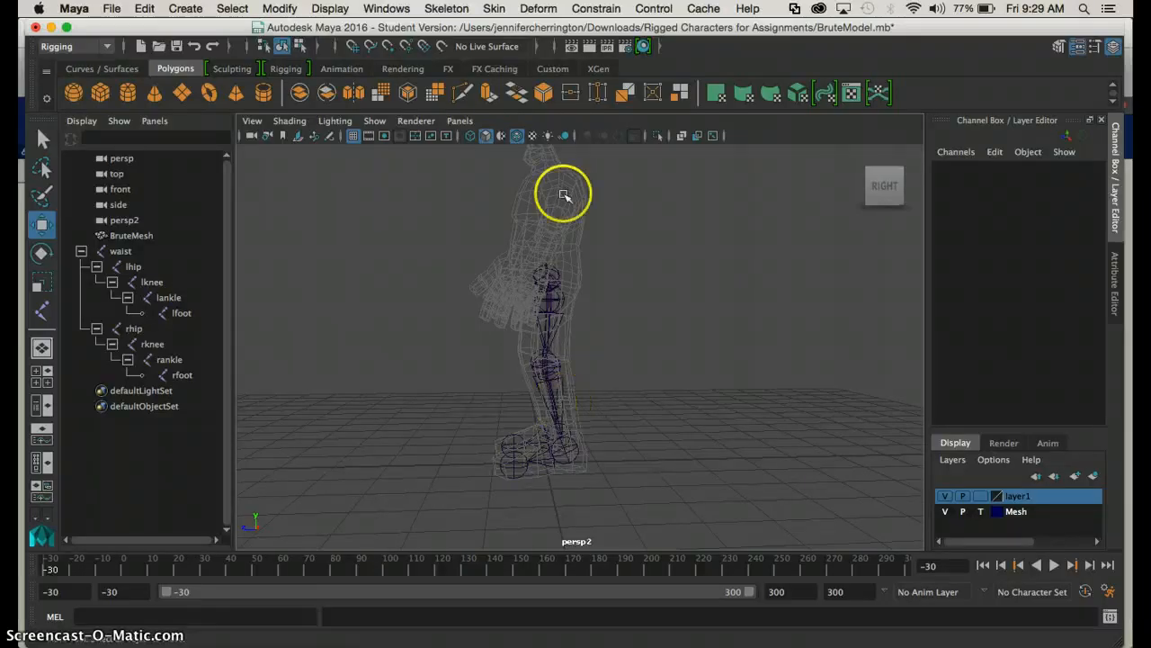
pyautogui.keyDown('alt'); pyautogui.moveTo(485, 409); pyautogui.dragTo(648, 419); pyautogui.keyUp('alt')
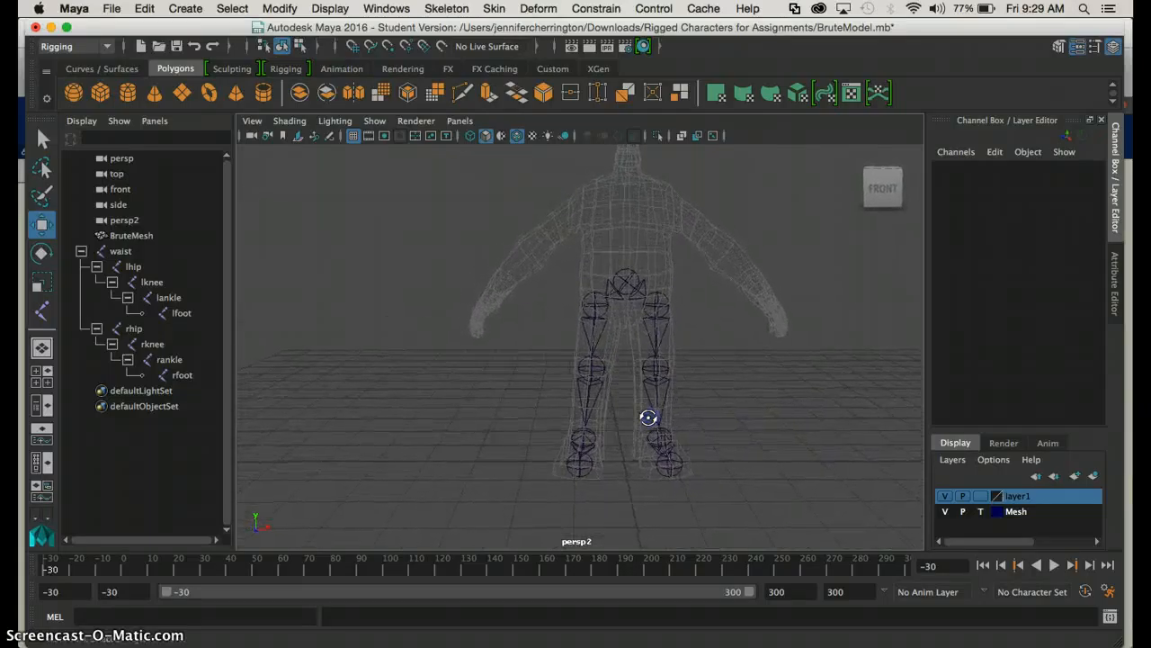